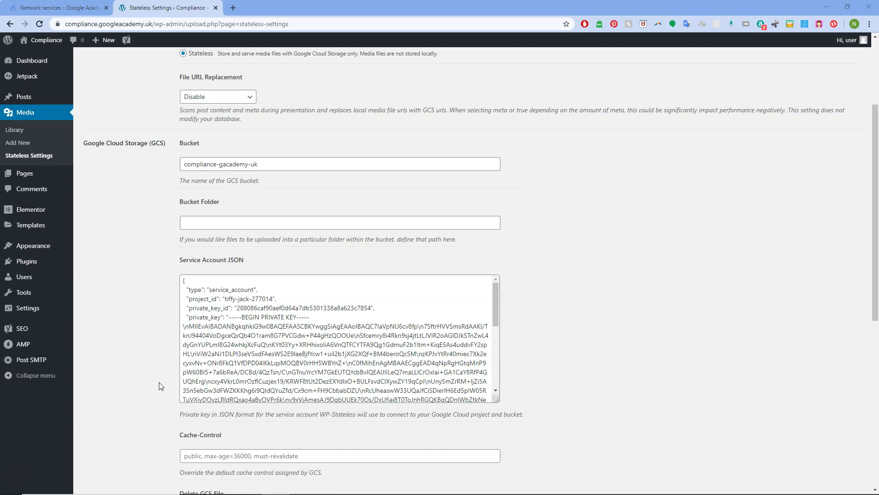
pyautogui.moveTo(371, 308); pyautogui.dragTo(237, 308)
pyautogui.click(378, 308)
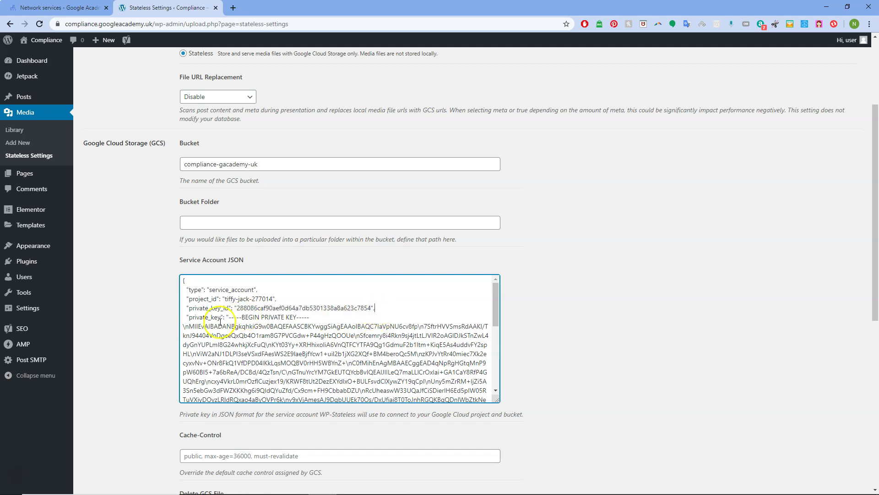
# Switch to the Google Cloud console and start a new HTTP(S) load balancer for traffic from the Internet to the VMs.
pyautogui.click(51, 7)
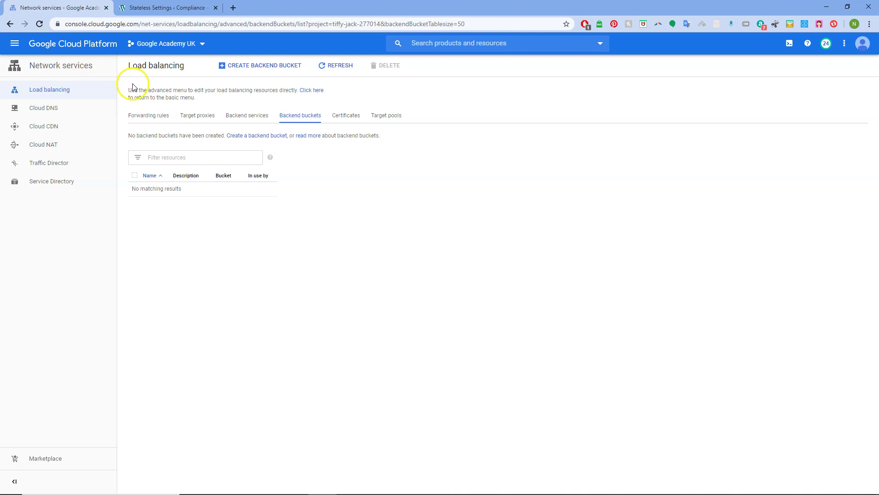
pyautogui.click(53, 90)
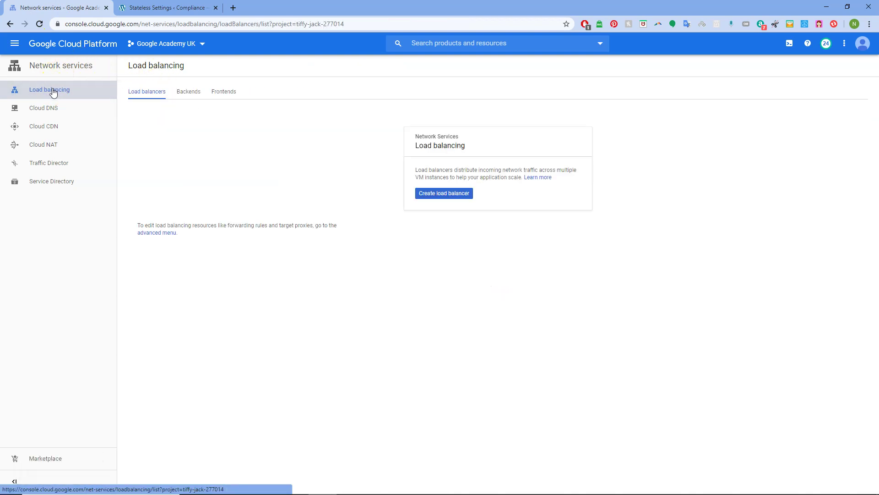
pyautogui.click(454, 197)
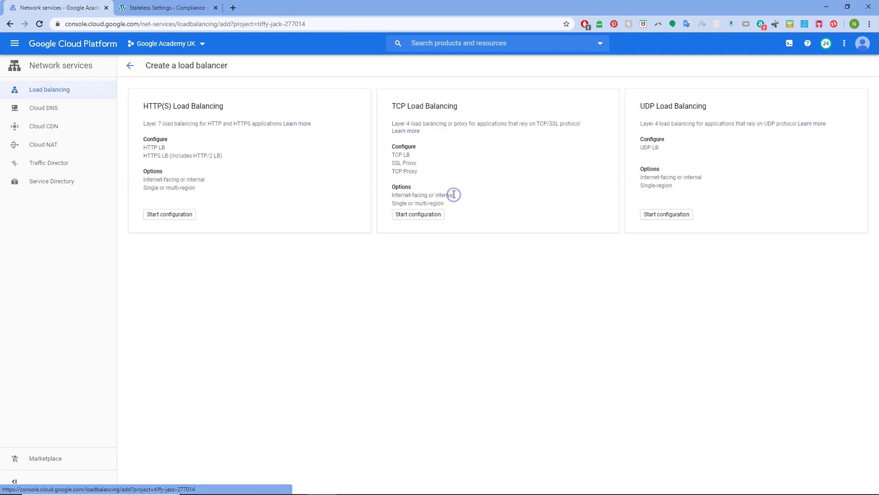
pyautogui.click(174, 216)
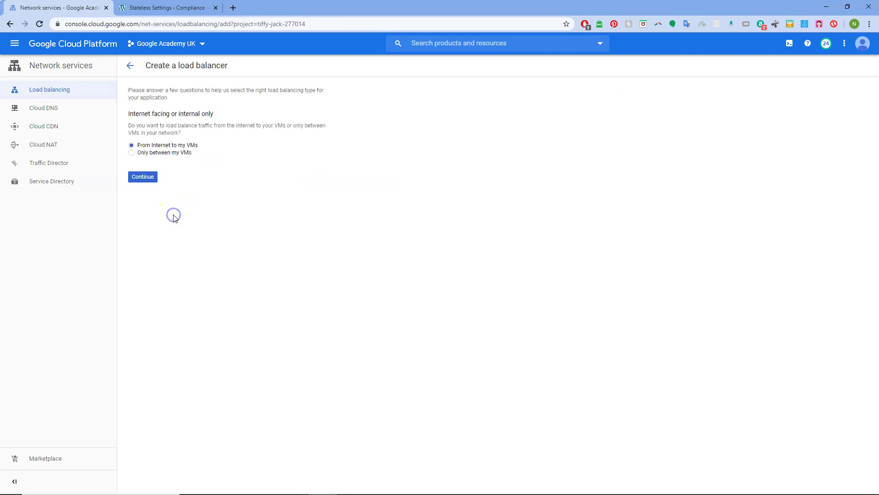
pyautogui.click(139, 178)
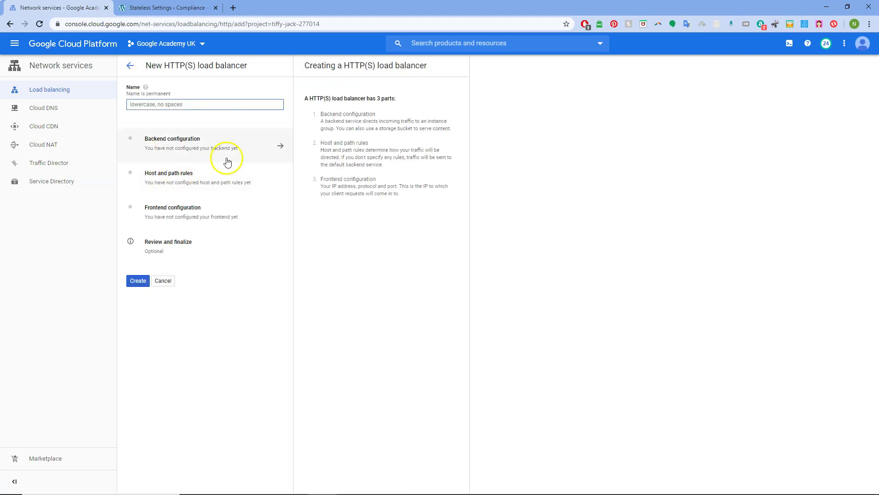
# Name the new load balancer compliance-lb.
pyautogui.click(175, 104)
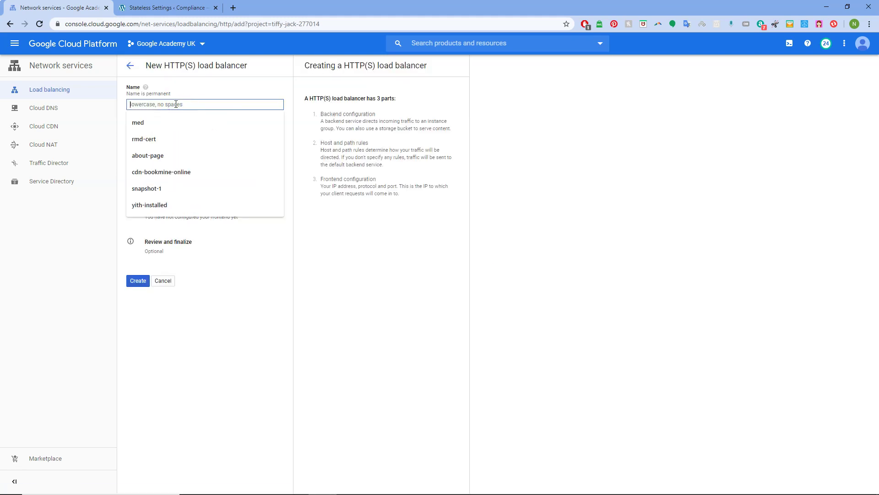
pyautogui.write('compliance')
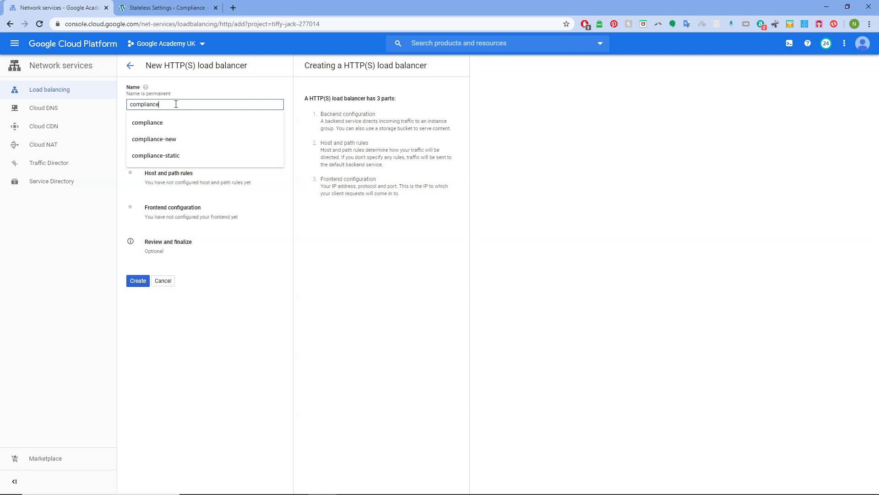
pyautogui.write('-lb')
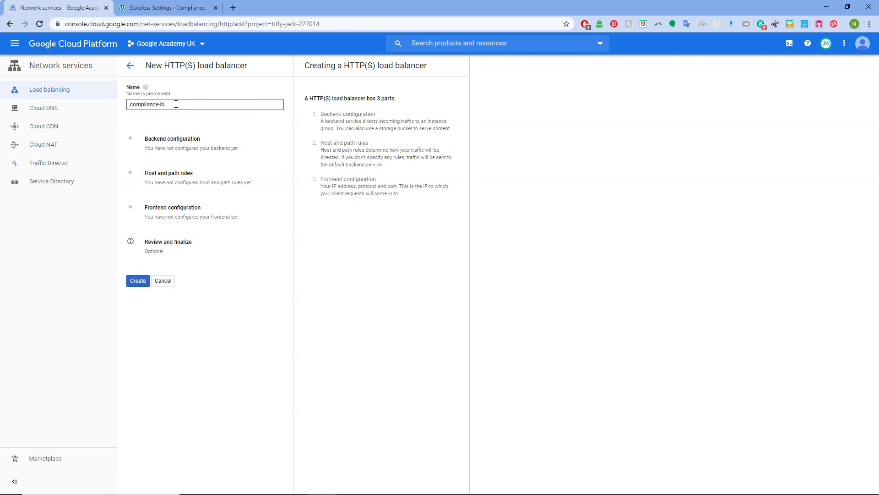
# Start a new backend bucket in the load balancer's backend configuration and name it compliance-be-bucket.
pyautogui.click(194, 142)
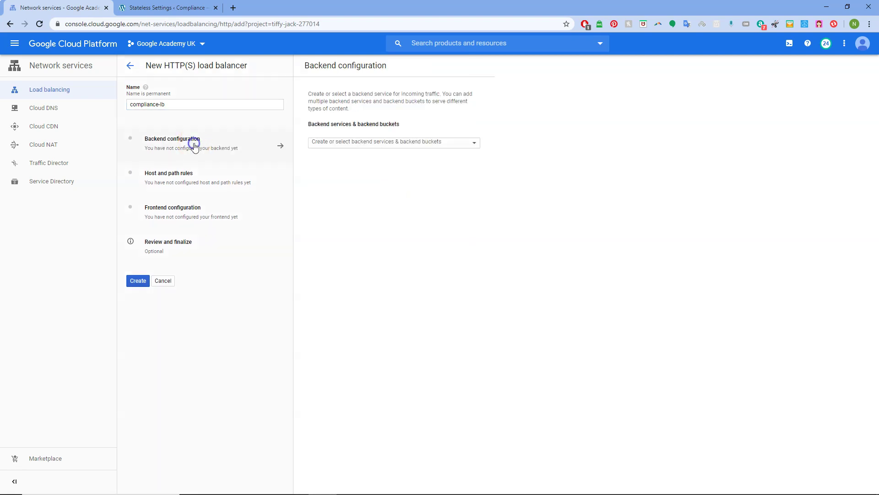
pyautogui.click(467, 146)
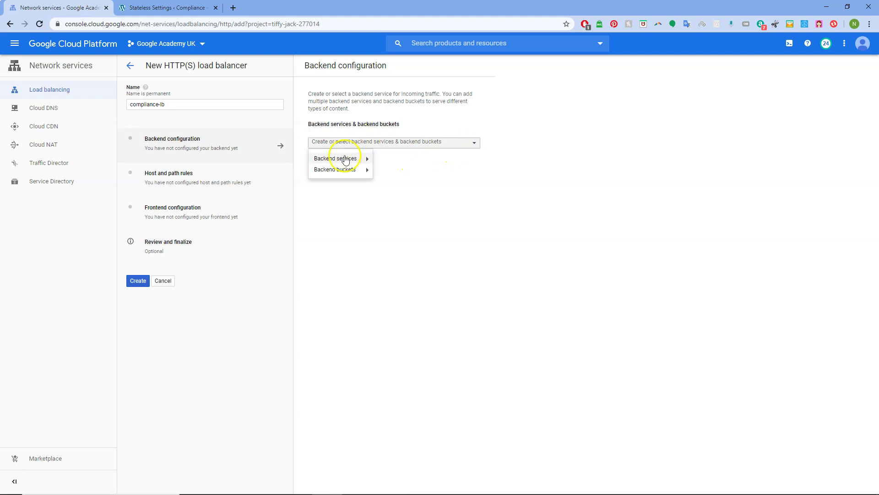
pyautogui.moveTo(345, 170)
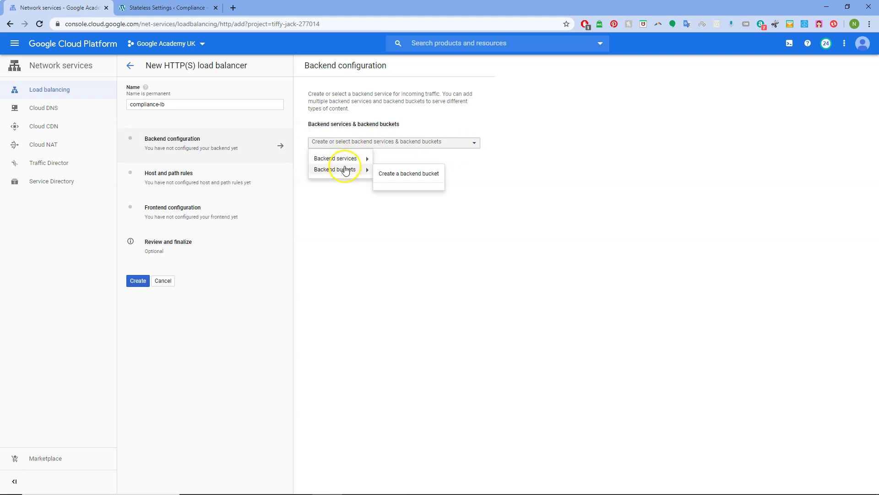
pyautogui.click(410, 174)
pyautogui.click(216, 74)
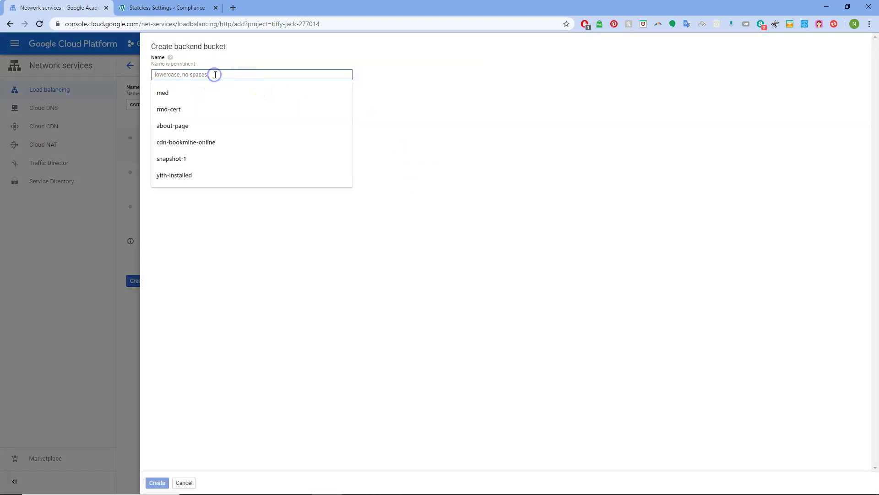
pyautogui.write('compliance')
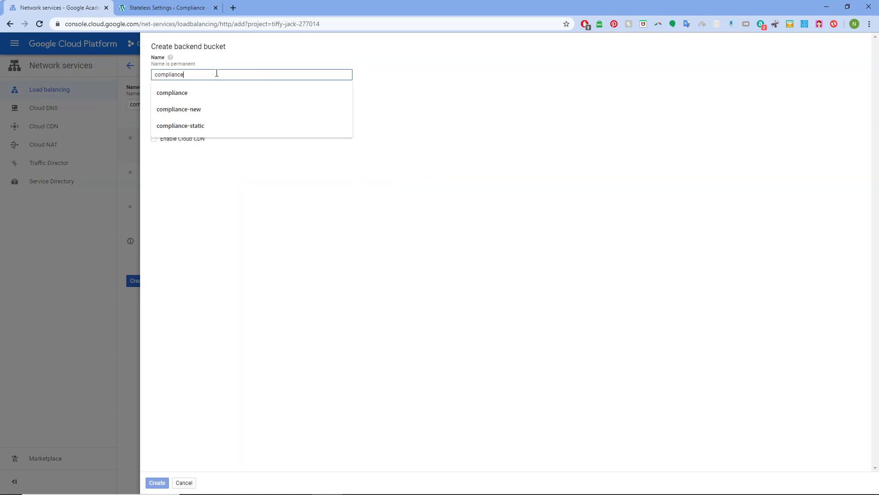
pyautogui.click(206, 109)
pyautogui.press('BackSpace')
pyautogui.press('BackSpace')
pyautogui.press('BackSpace')
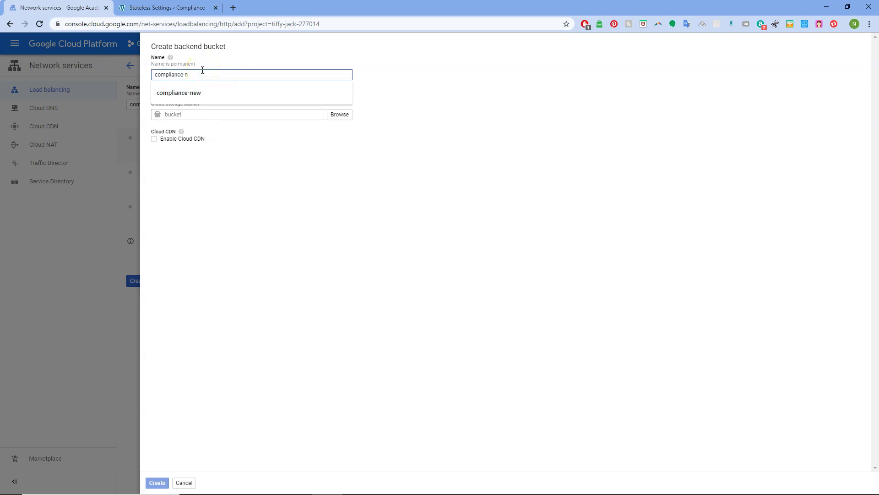
pyautogui.write('bucket')
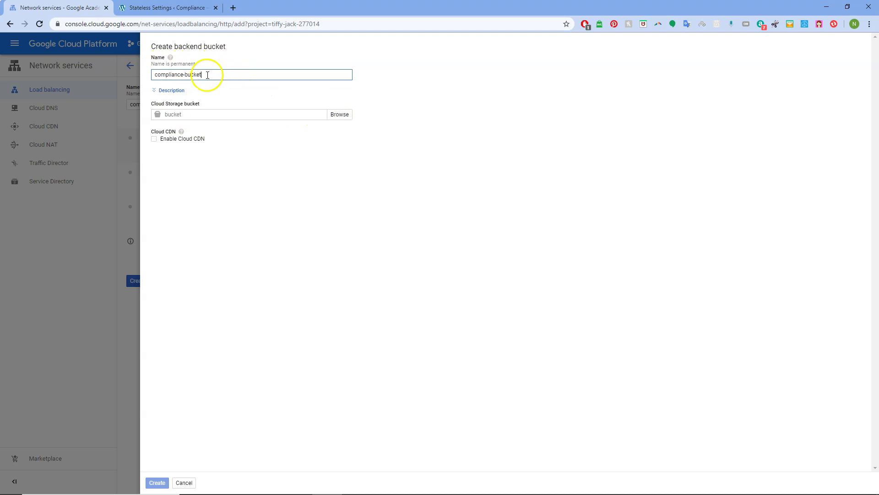
pyautogui.click(185, 73)
# Start a new Cloud Storage bucket for the backend bucket and name it compliance-lb-bucket.
pyautogui.click(344, 115)
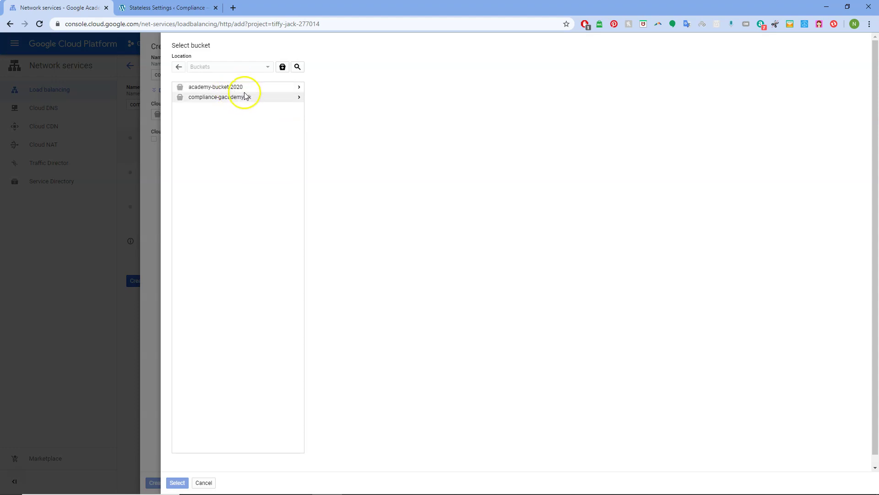
pyautogui.click(283, 67)
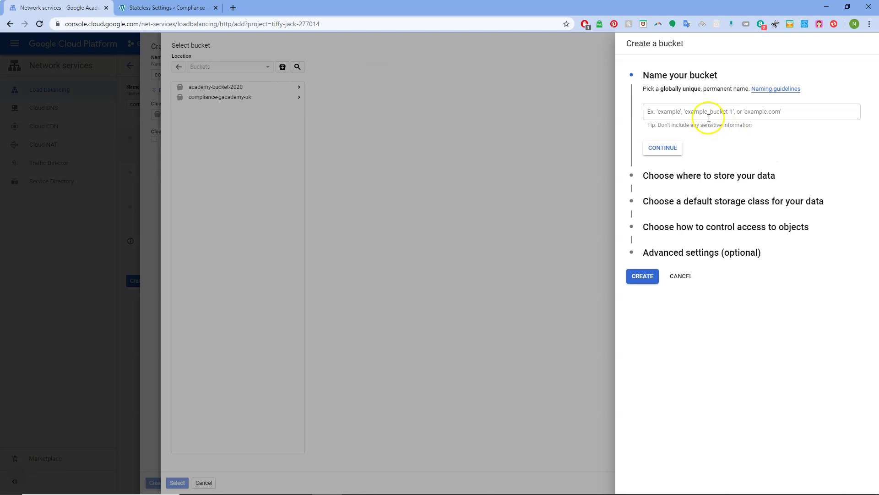
pyautogui.click(710, 115)
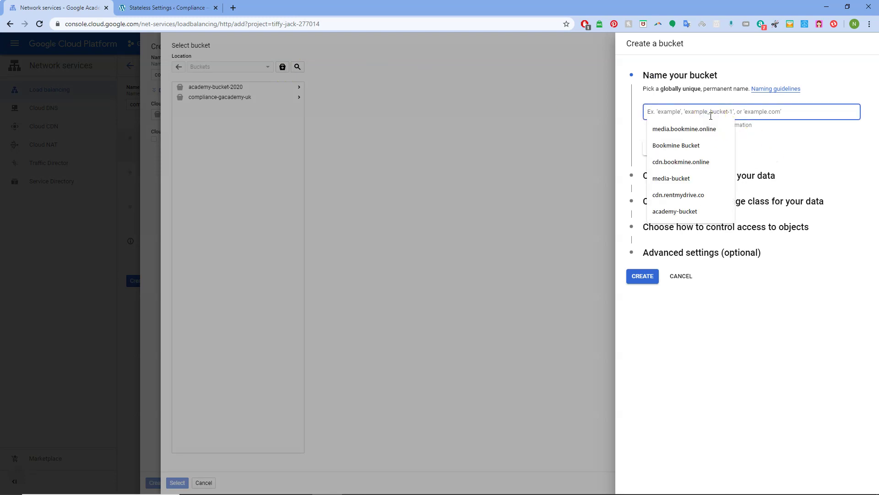
pyautogui.write('compli')
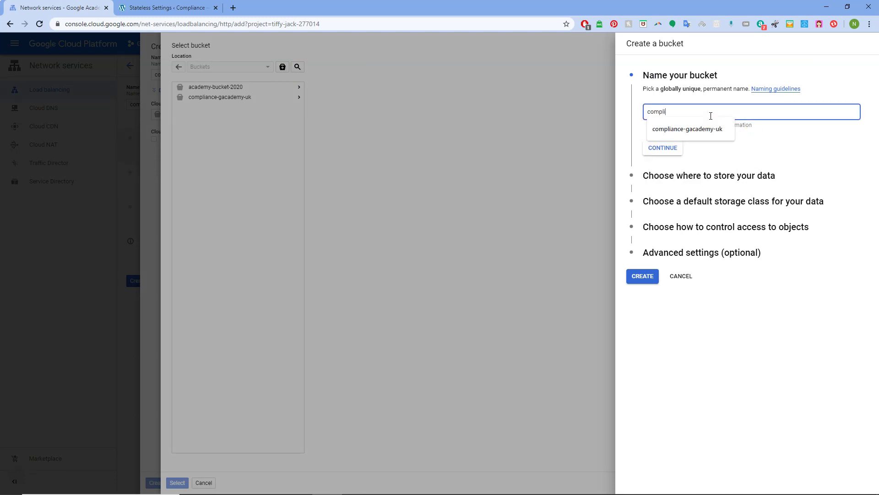
pyautogui.write('ance-new-b')
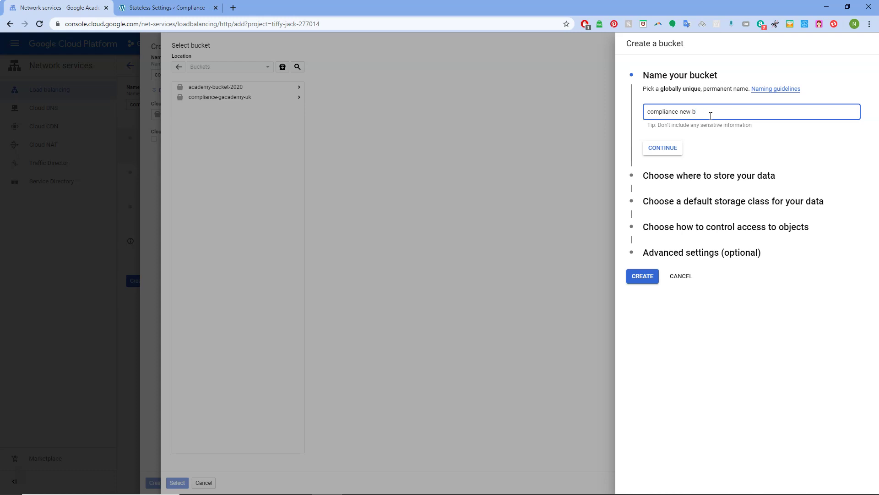
pyautogui.press('BackSpace')
pyautogui.press('BackSpace')
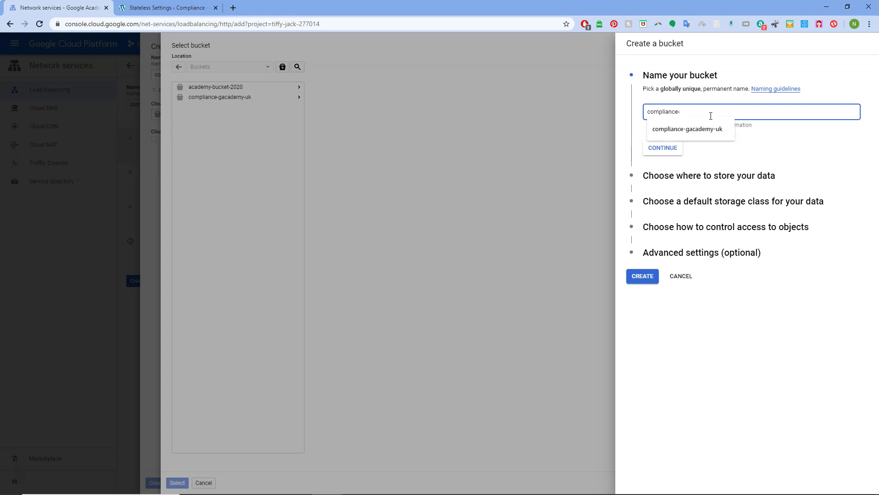
pyautogui.write('lb-bucket')
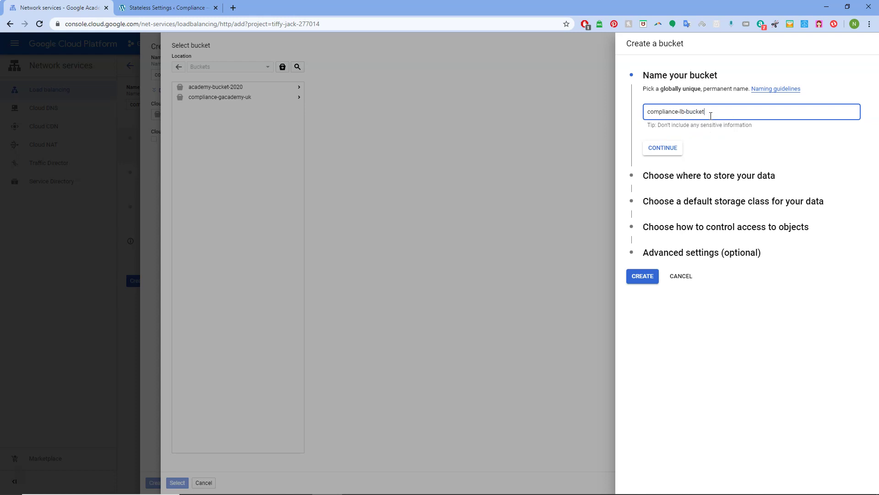
# Create the storage bucket with the default US multi-region location, storage class, access control and Google-managed encryption key.
pyautogui.click(667, 147)
pyautogui.click(663, 264)
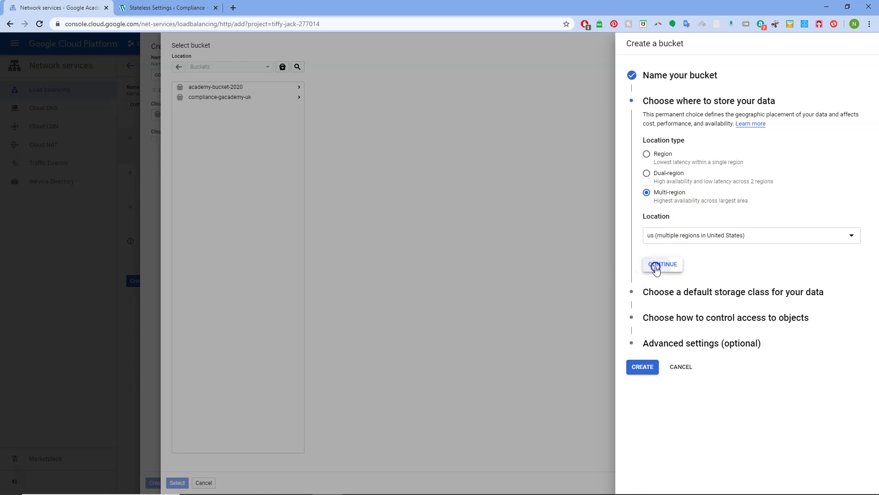
pyautogui.click(662, 265)
pyautogui.click(663, 245)
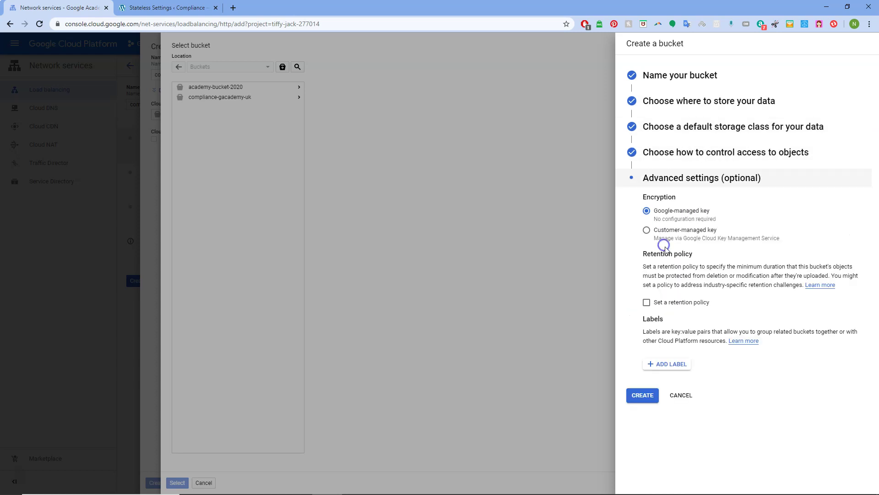
pyautogui.click(643, 396)
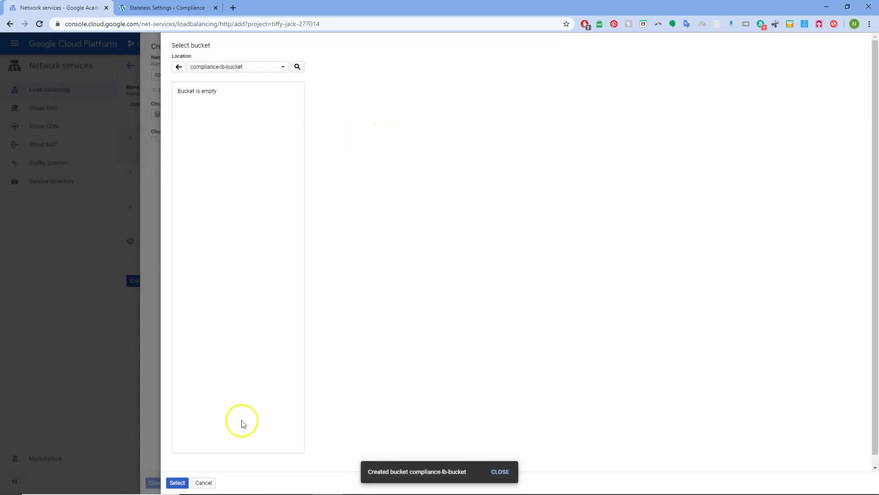
# Assign compliance-lb-bucket to the backend bucket and create the backend bucket with Cloud CDN enabled.
pyautogui.click(177, 482)
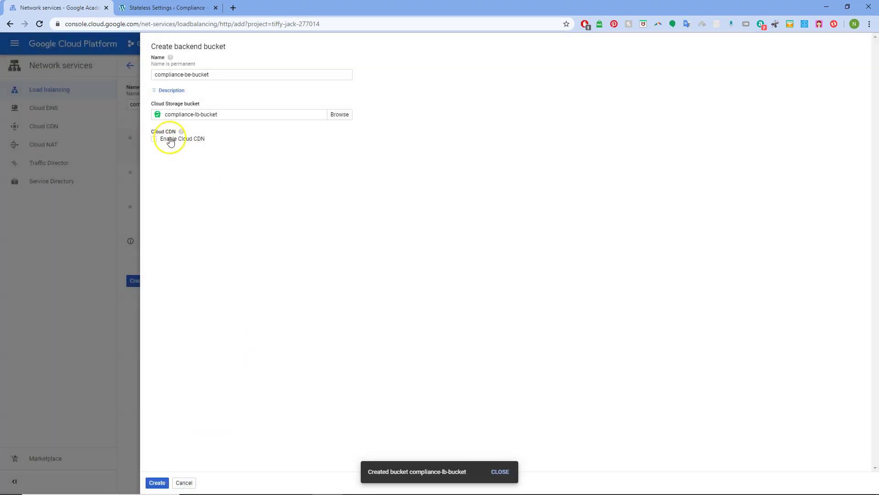
pyautogui.click(154, 139)
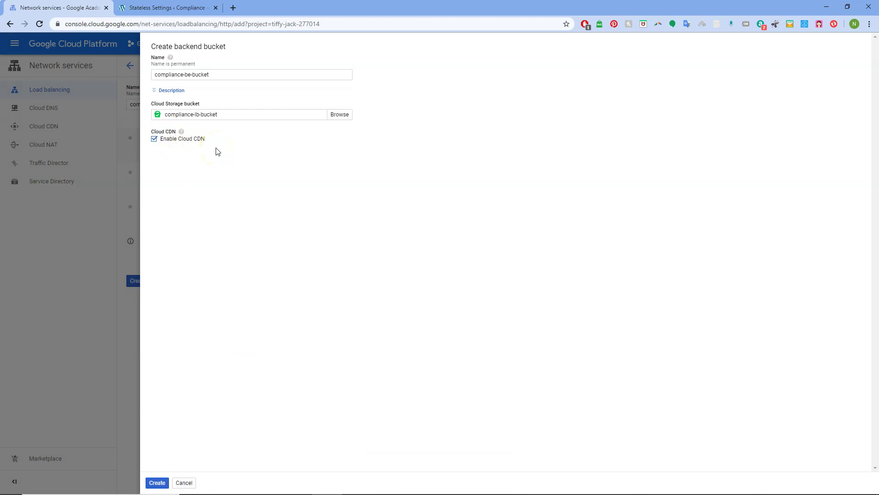
pyautogui.click(158, 483)
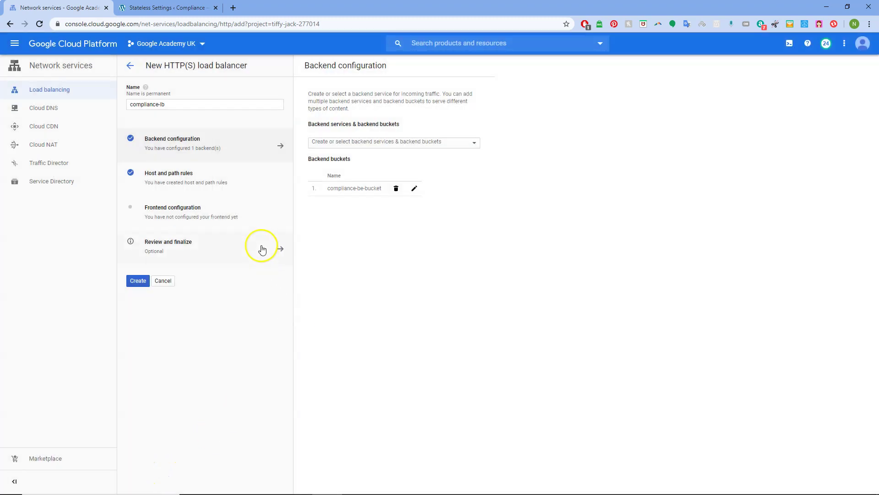
# Name the load balancer's new frontend IP and port compliance-fe, keeping HTTP as its protocol.
pyautogui.click(173, 207)
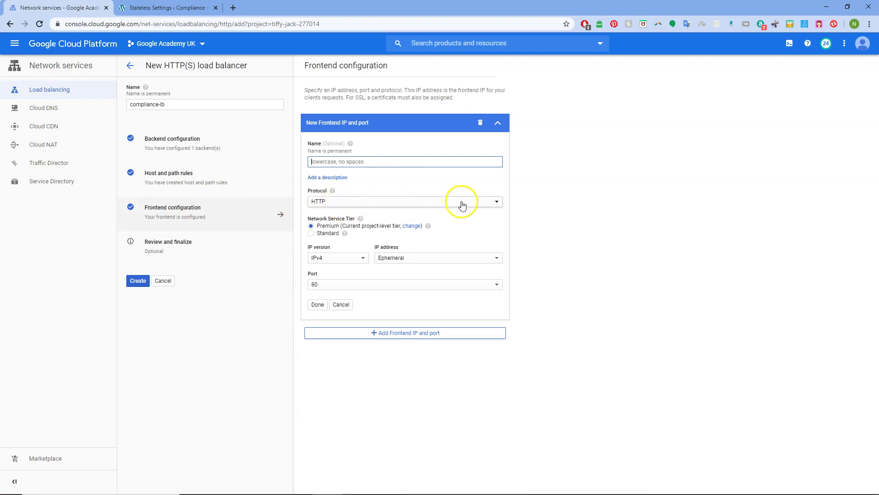
pyautogui.click(357, 161)
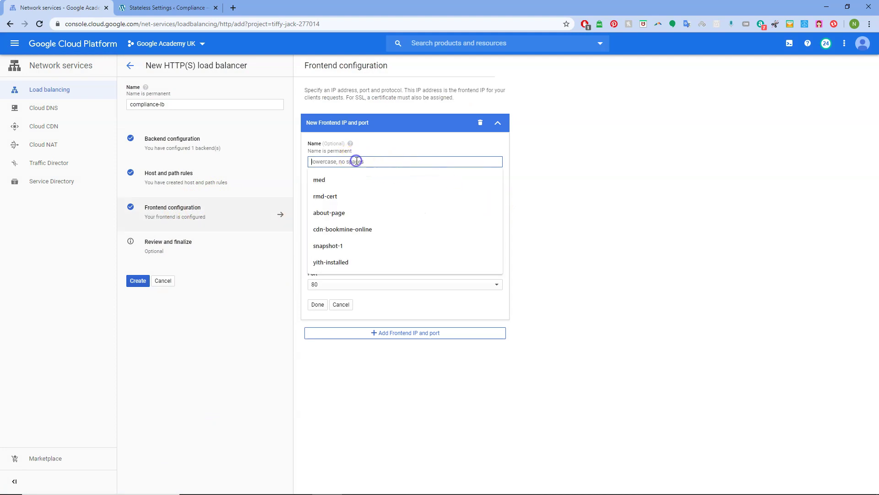
pyautogui.write('com')
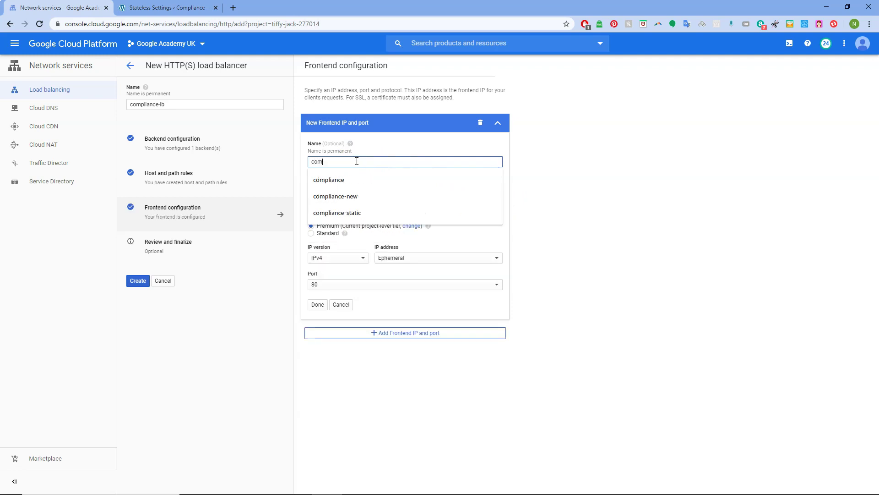
pyautogui.write('pliance-fe')
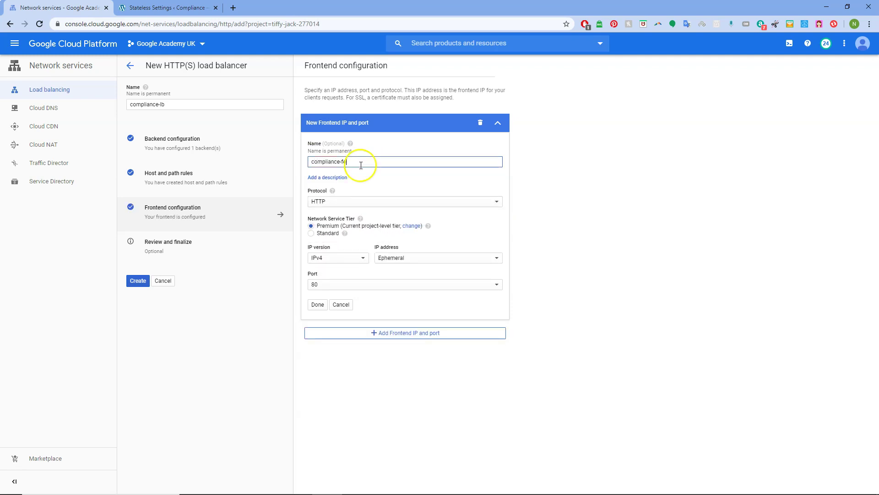
pyautogui.click(497, 202)
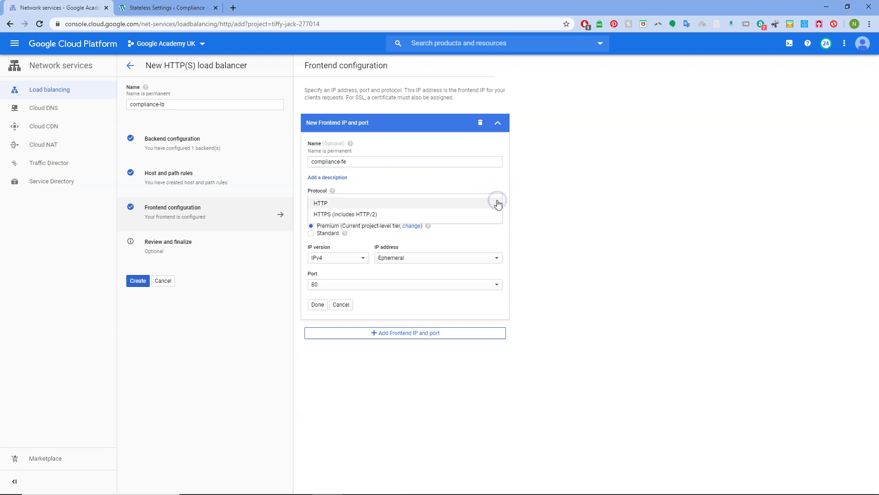
pyautogui.click(397, 178)
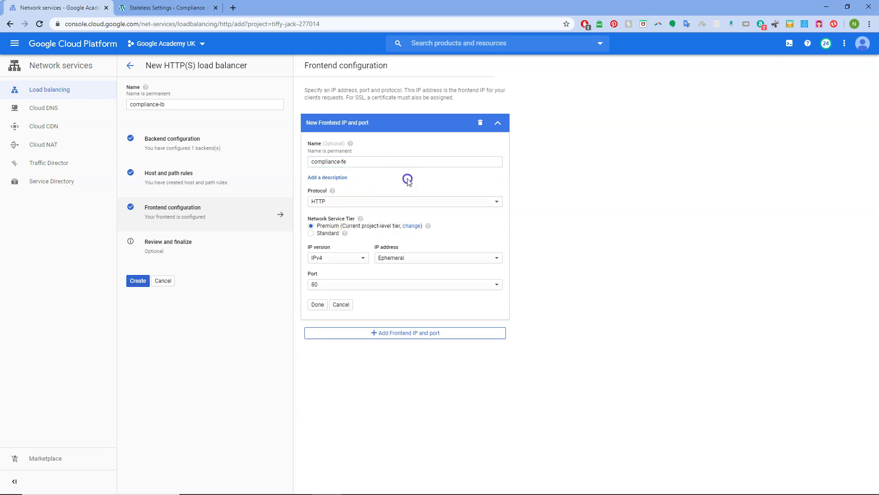
# Reserve a new static IP address named compliance-bucket-ip for the frontend and create the load balancer.
pyautogui.click(495, 258)
pyautogui.click(404, 276)
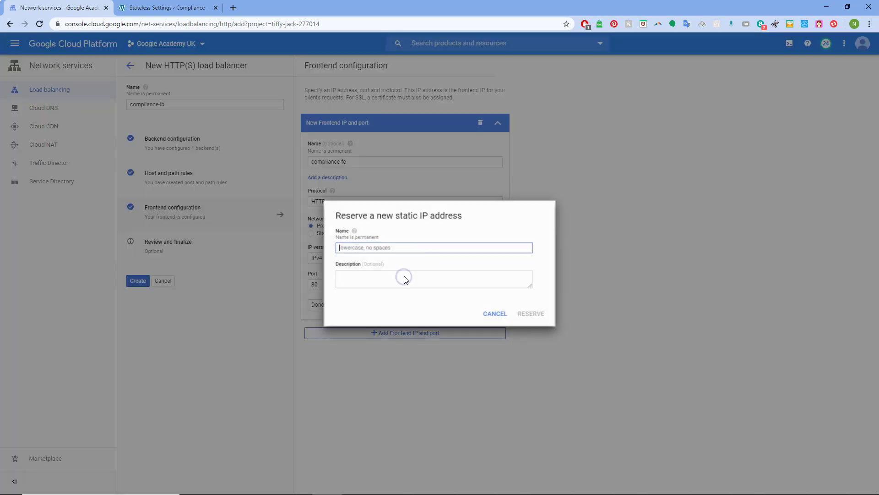
pyautogui.write('co')
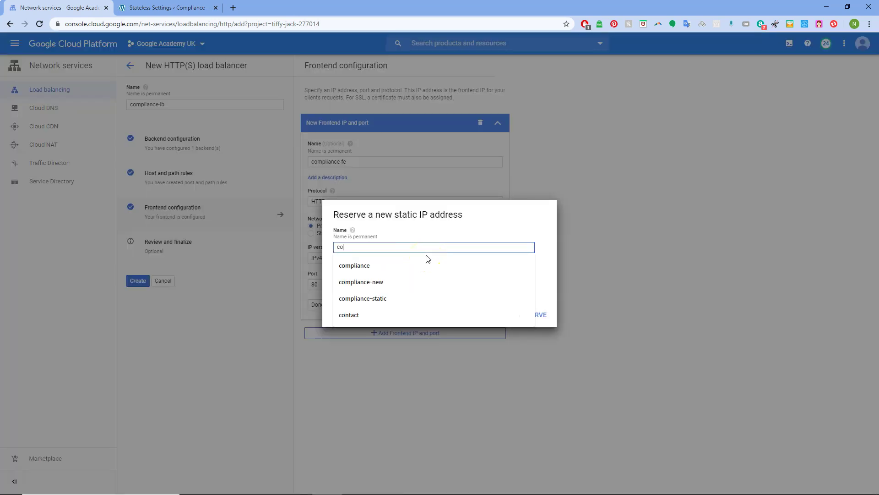
pyautogui.write('mpliance-bucket-ip')
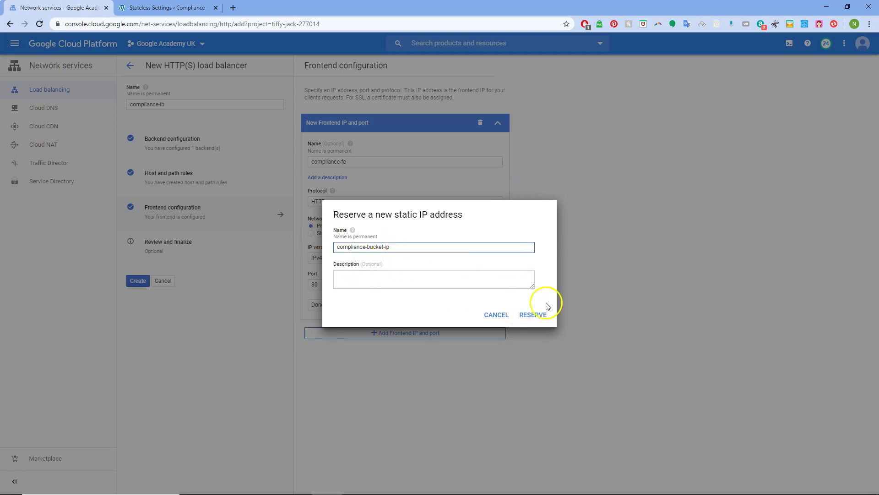
pyautogui.click(531, 315)
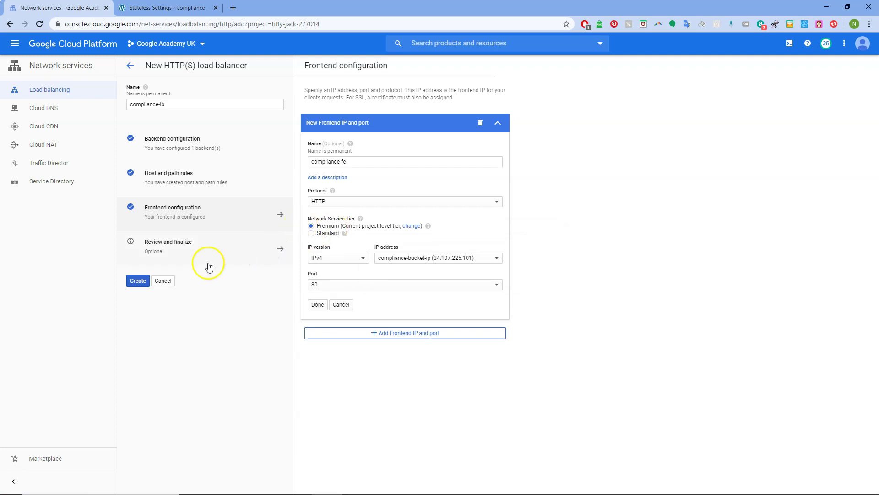
pyautogui.click(137, 281)
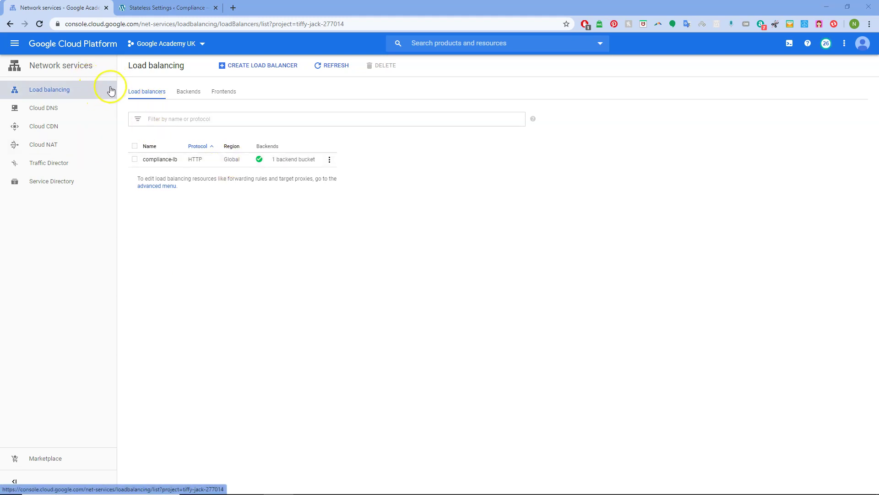
# Review the Cloud CDN origins and open compliance-lb-bucket in the Cloud Storage browser.
pyautogui.click(49, 130)
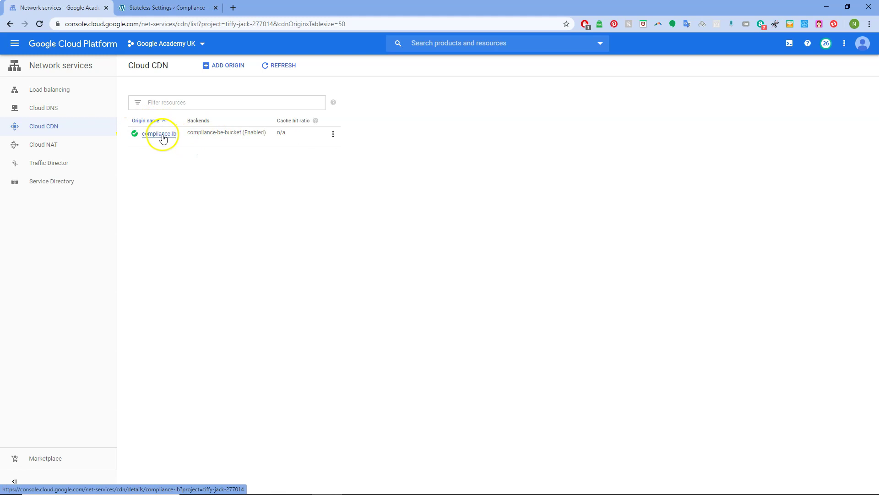
pyautogui.click(15, 46)
pyautogui.moveTo(16, 131)
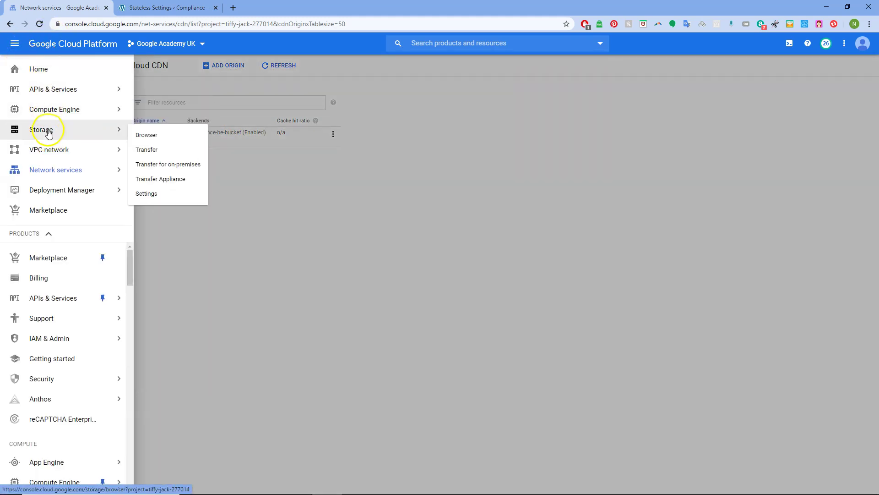
pyautogui.click(142, 135)
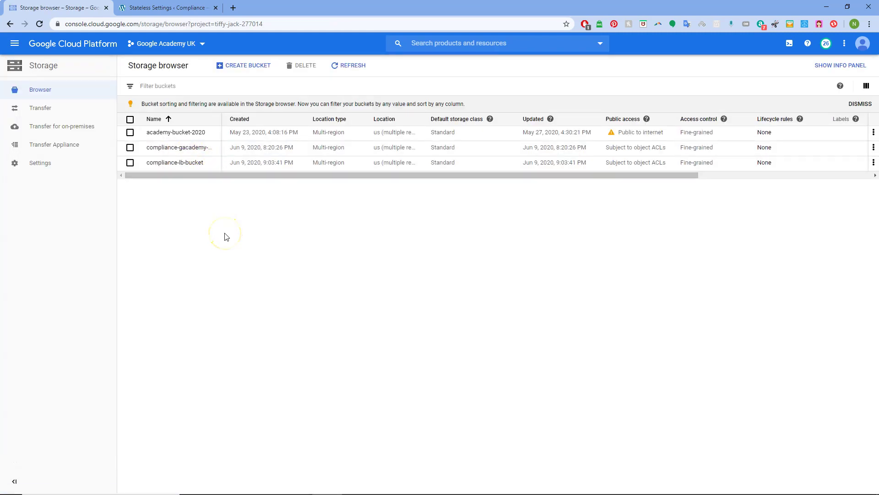
pyautogui.click(187, 164)
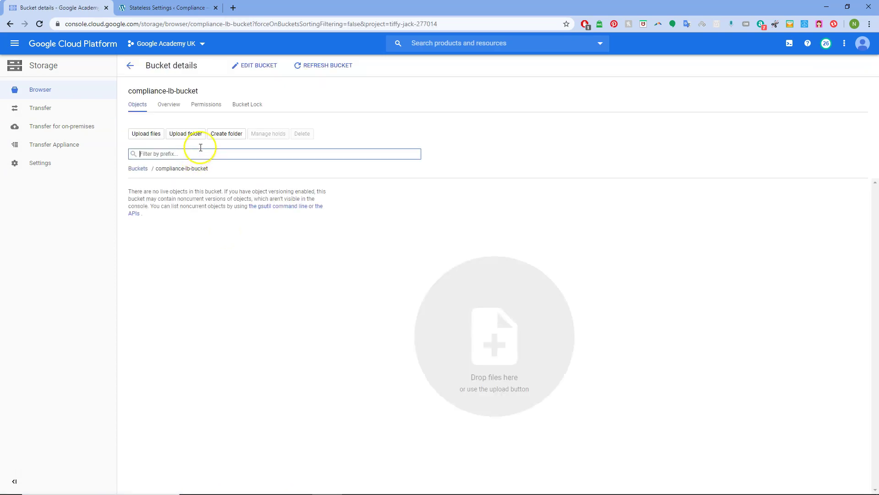
# Copy the bucket name compliance-lb-bucket into the Bucket setting of WP-Stateless in WordPress and save the changes.
pyautogui.moveTo(159, 92); pyautogui.dragTo(130, 92)
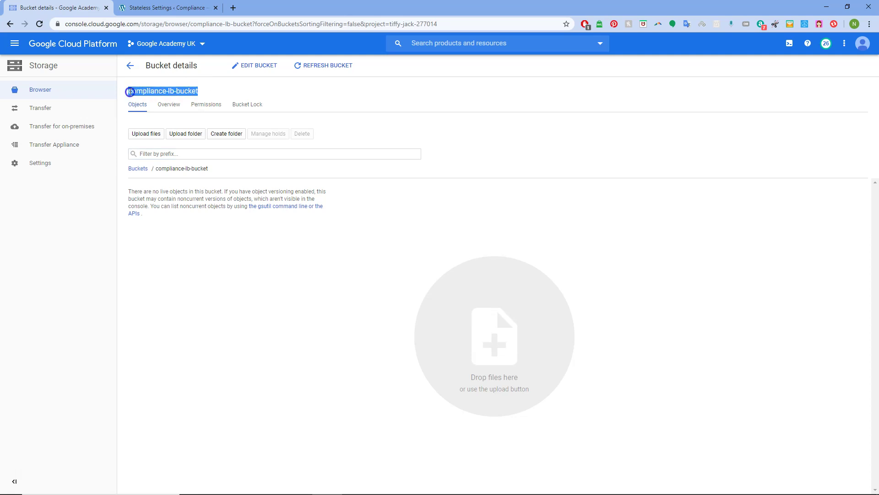
pyautogui.rightClick(147, 89)
pyautogui.click(166, 92)
pyautogui.click(150, 6)
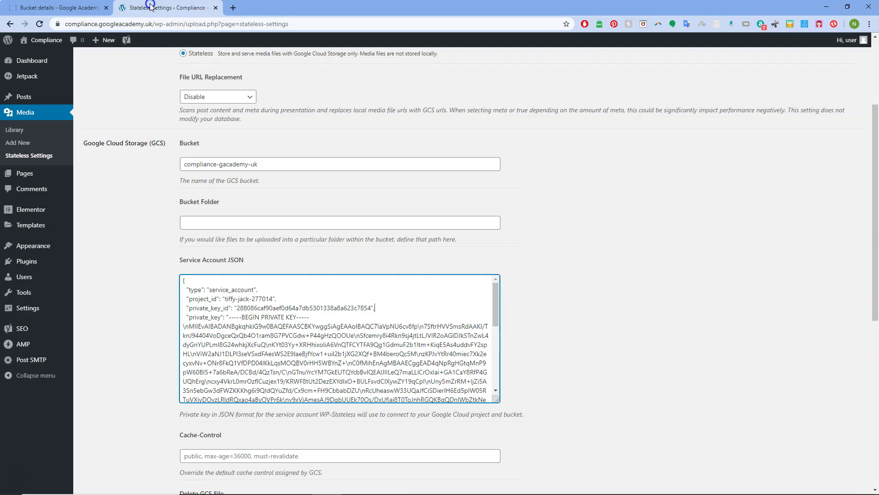
pyautogui.moveTo(274, 164); pyautogui.dragTo(166, 160)
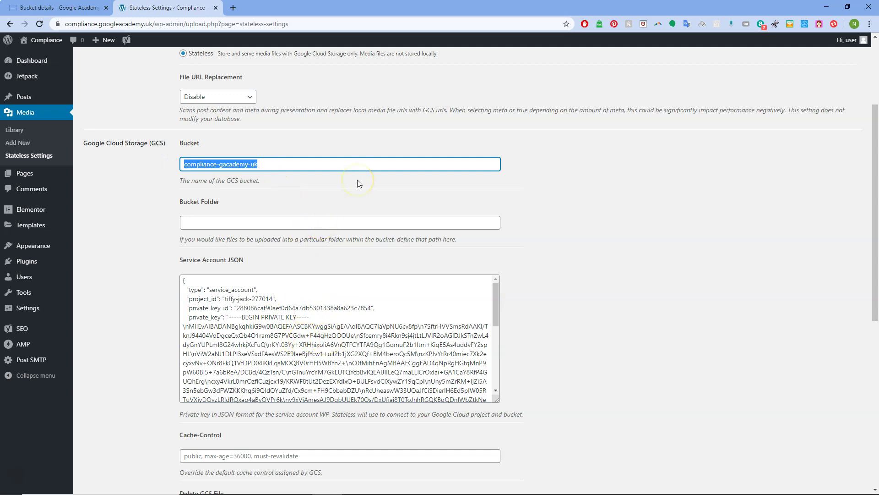
pyautogui.hotkey('ctrl', 'v')
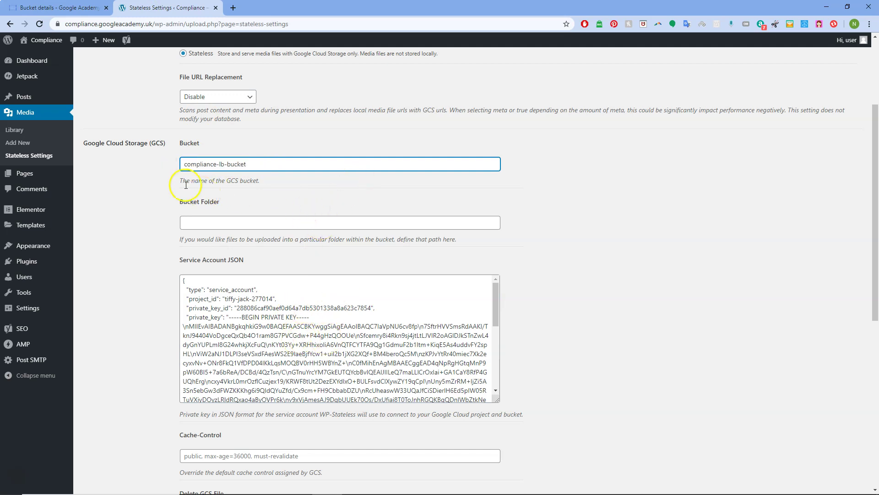
pyautogui.scroll(-8, 185, 185)
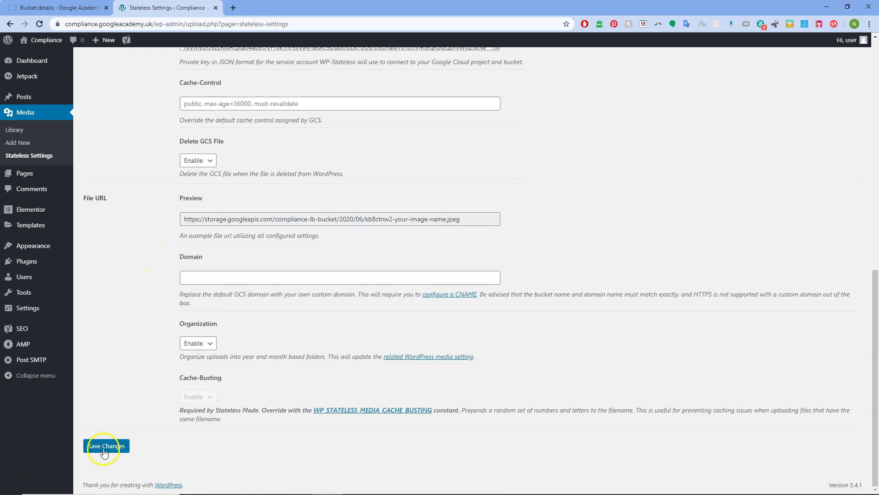
pyautogui.click(103, 452)
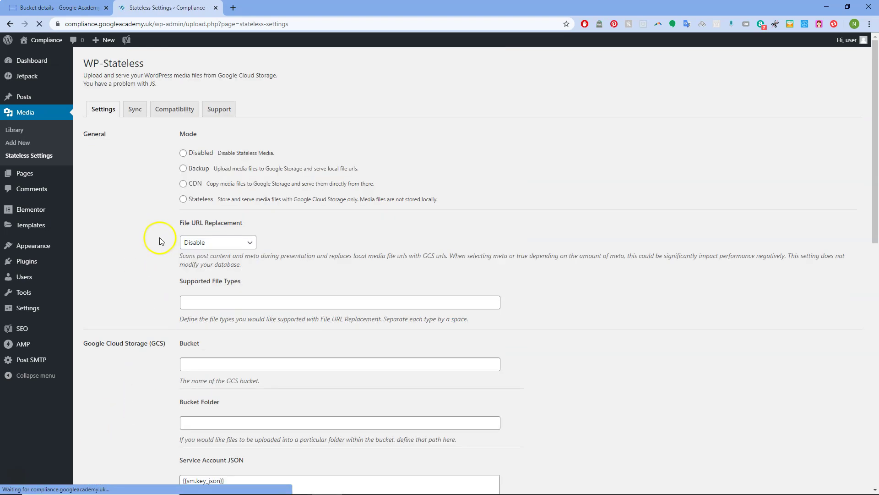
pyautogui.scroll(-5, 163, 238)
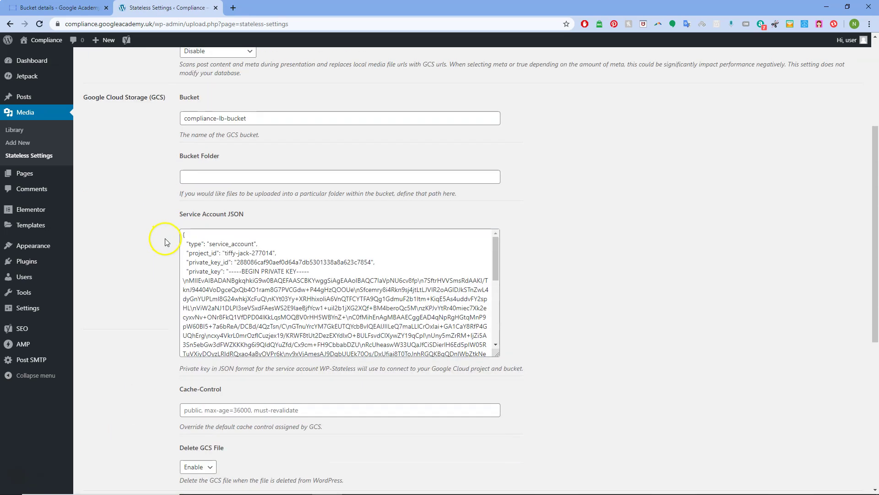
# Upload the image launching img5 from the Step 2 folder as new WordPress media.
pyautogui.scroll(4, 164, 240)
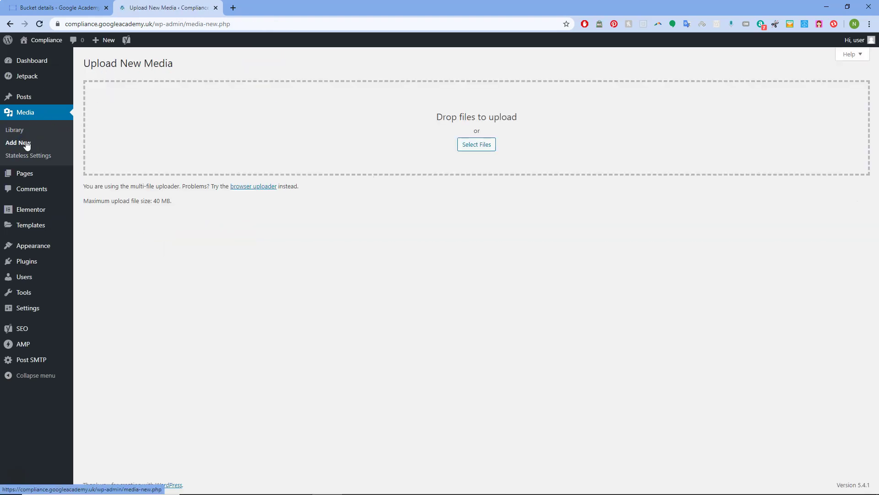
pyautogui.hotkey('ctrl', 'shift', 'Tab')
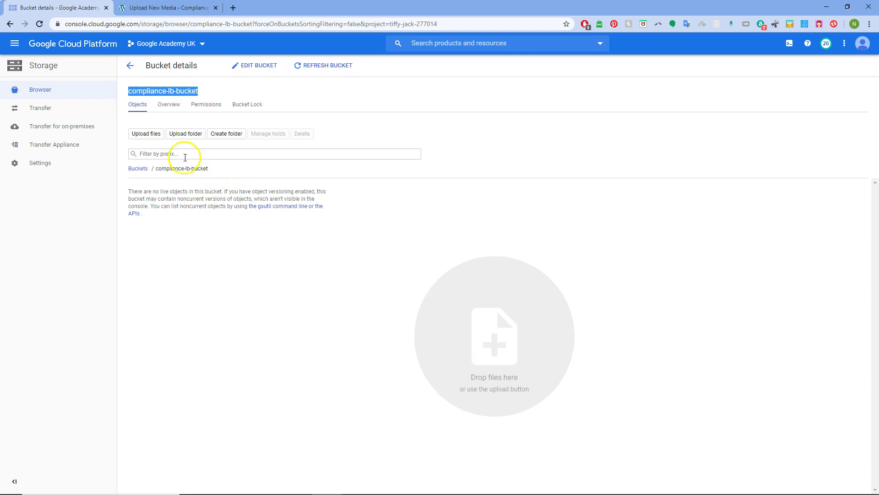
pyautogui.click(176, 7)
pyautogui.click(486, 144)
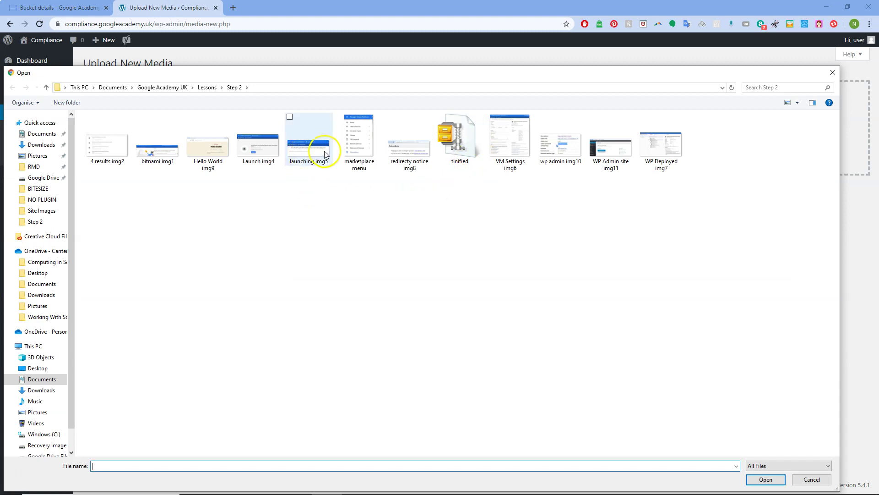
pyautogui.click(310, 148)
pyautogui.click(764, 479)
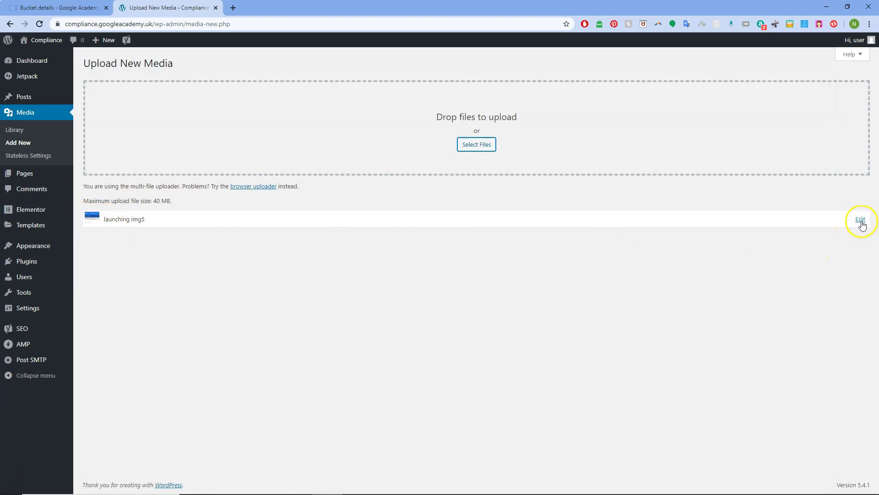
# Open the uploaded image for editing and examine its storage bucket URL and storage bucket name.
pyautogui.click(860, 220)
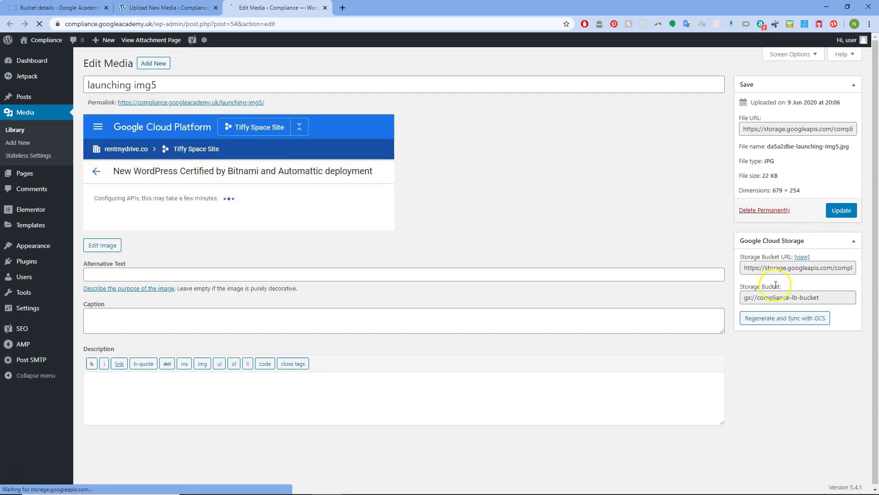
pyautogui.moveTo(745, 268); pyautogui.dragTo(867, 274)
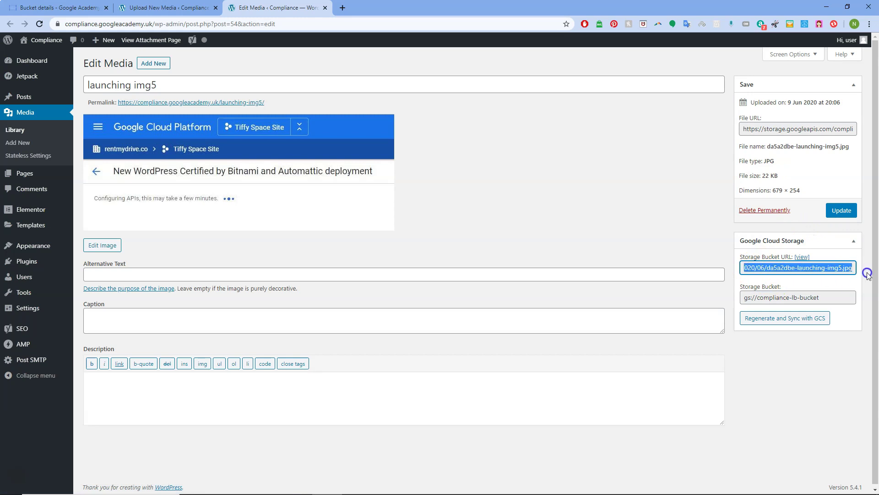
pyautogui.click(815, 297)
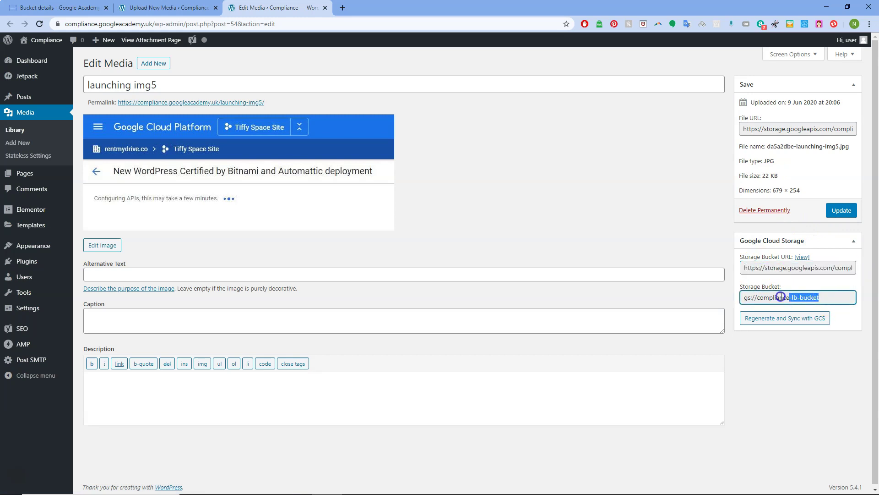
pyautogui.moveTo(759, 298); pyautogui.dragTo(759, 297)
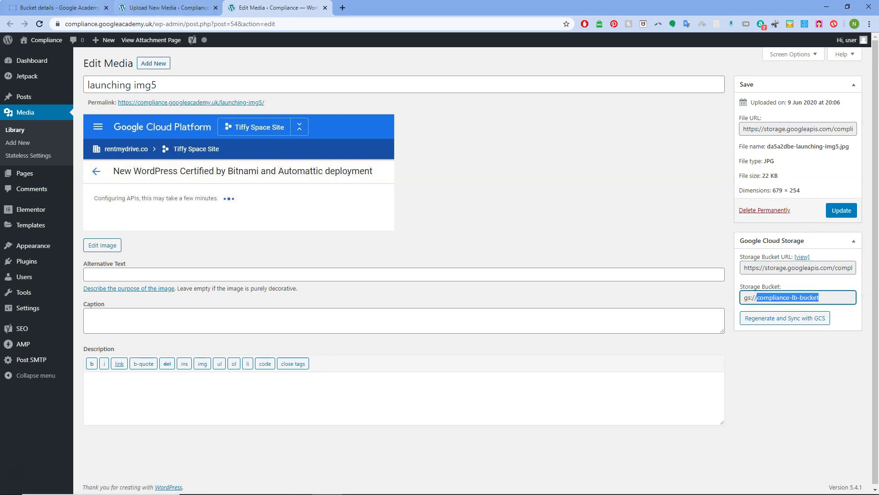
# Refresh compliance-lb-bucket in Google Cloud and examine the uploaded files in its 2020/06 folder.
pyautogui.click(172, 8)
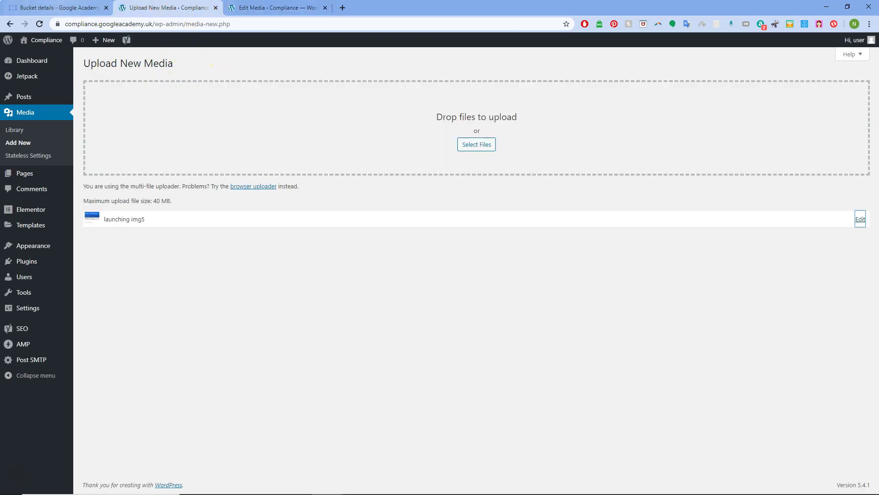
pyautogui.click(58, 8)
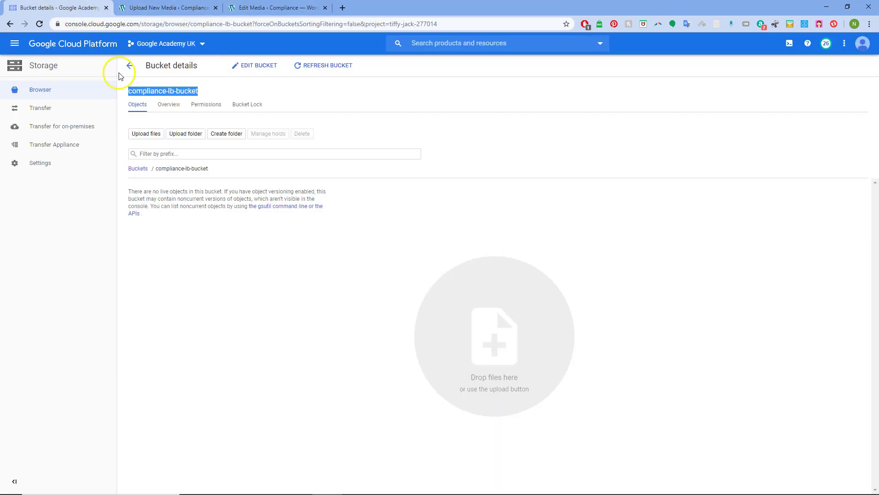
pyautogui.click(311, 67)
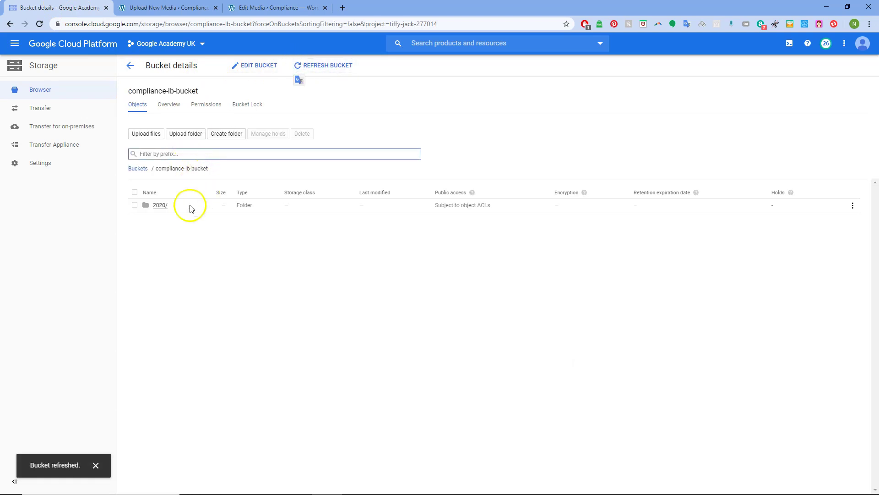
pyautogui.click(160, 206)
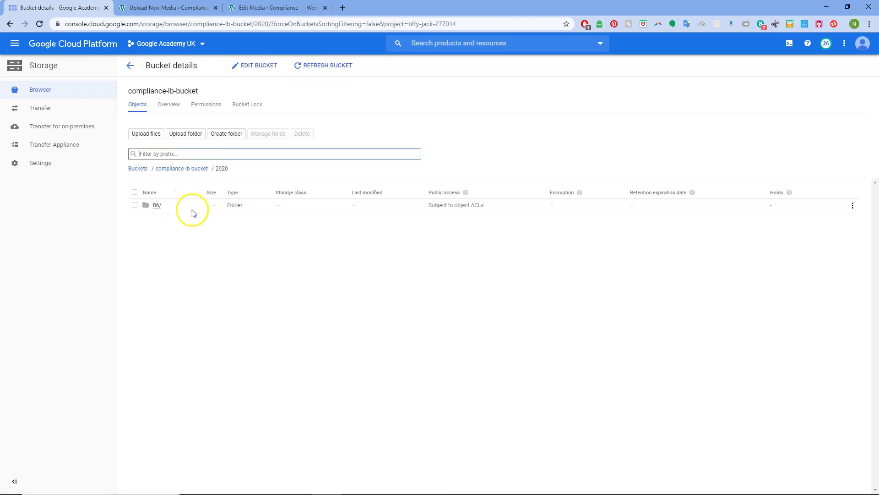
pyautogui.click(156, 205)
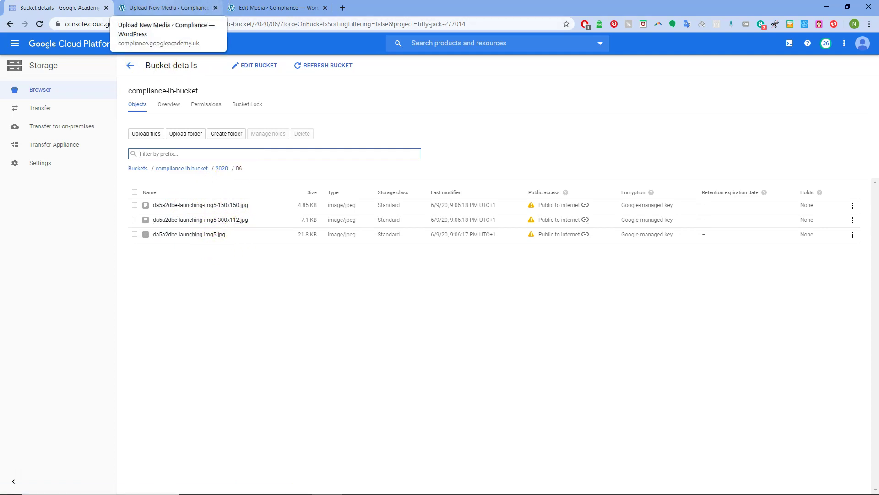
pyautogui.click(164, 8)
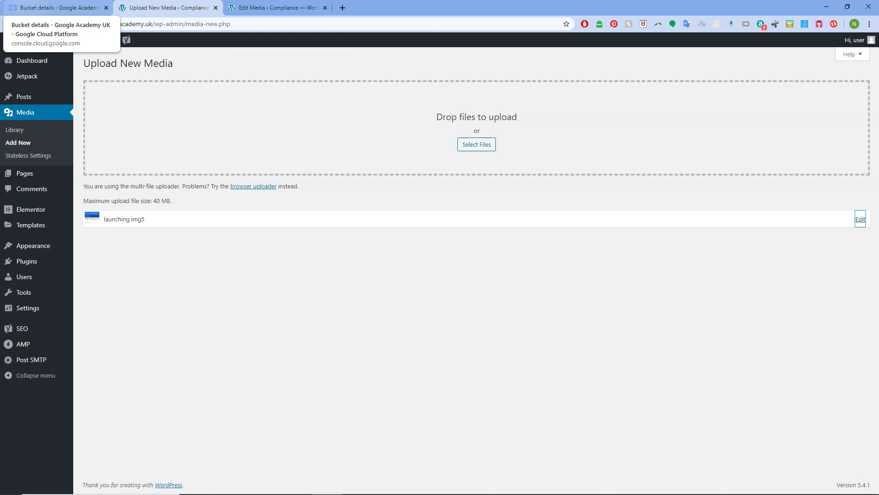
pyautogui.click(39, 4)
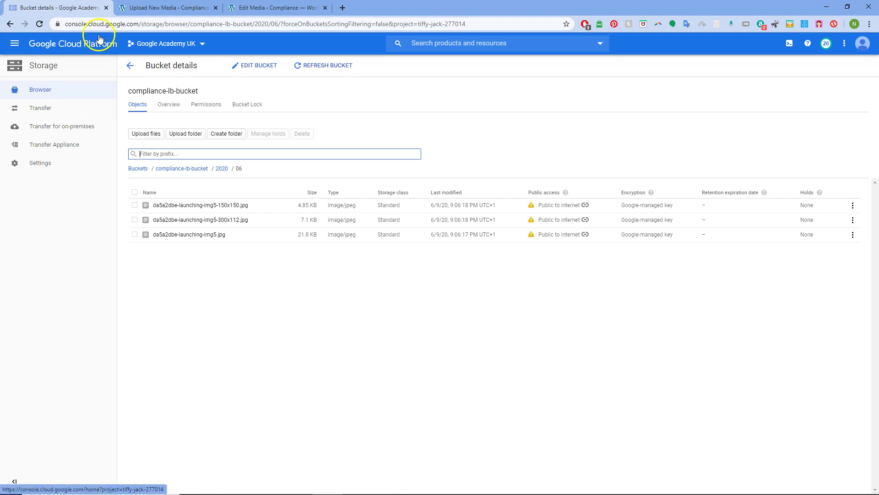
# Return to the bucket list and permanently delete compliance-lb-bucket, entering its name as confirmation.
pyautogui.click(133, 65)
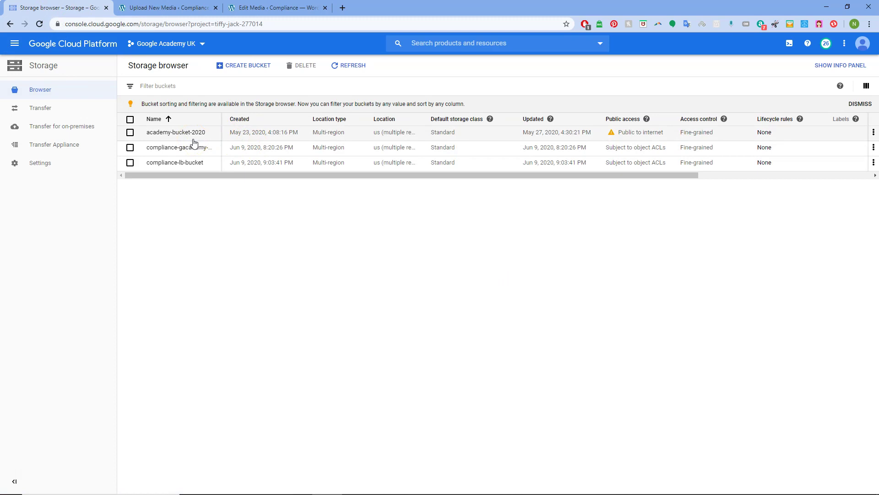
pyautogui.click(130, 162)
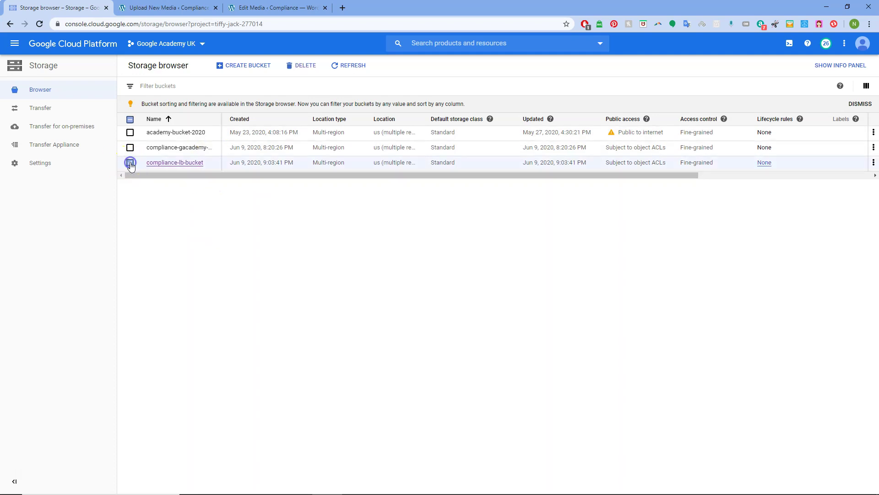
pyautogui.click(305, 67)
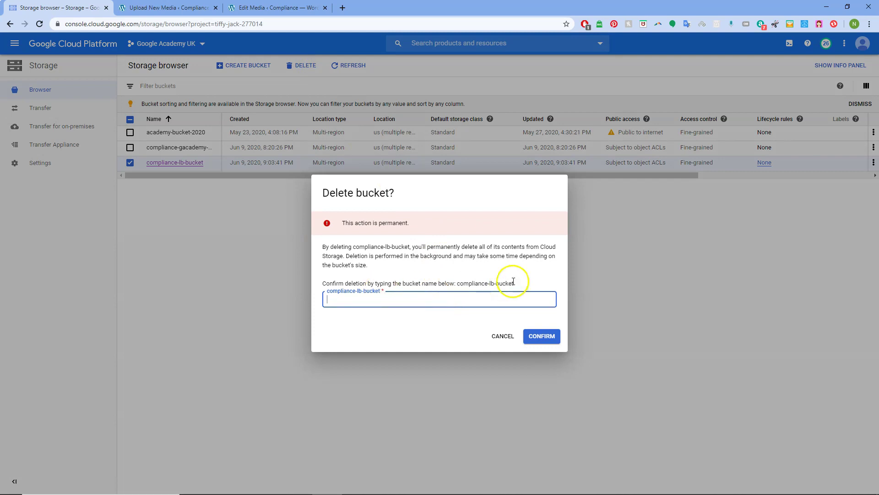
pyautogui.moveTo(515, 284); pyautogui.dragTo(462, 281)
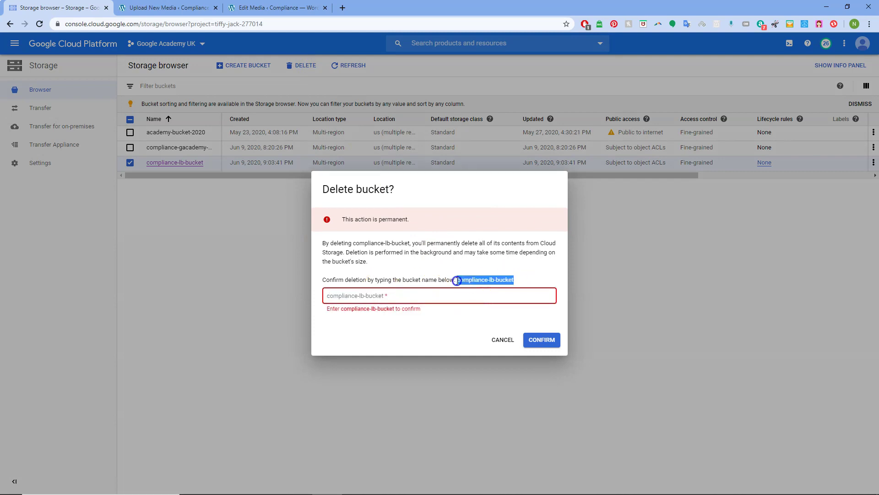
pyautogui.rightClick(464, 279)
pyautogui.click(481, 281)
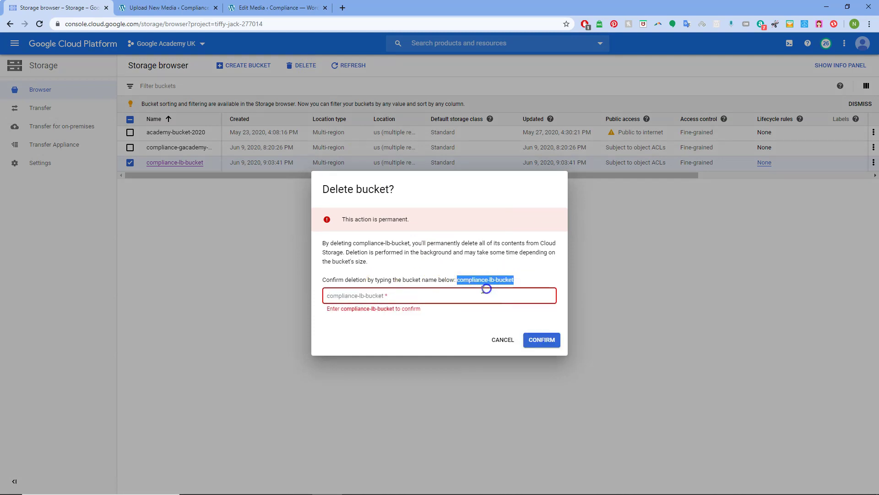
pyautogui.click(391, 296)
pyautogui.hotkey('ctrl', 'v')
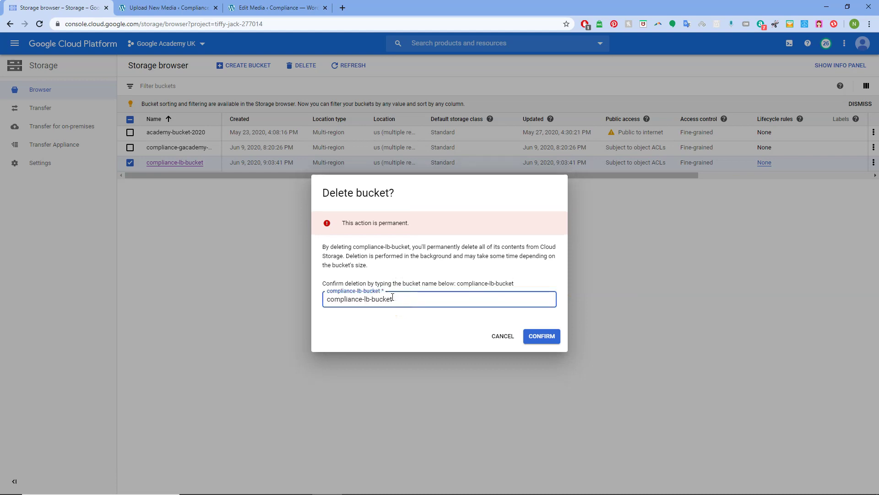
pyautogui.click(545, 336)
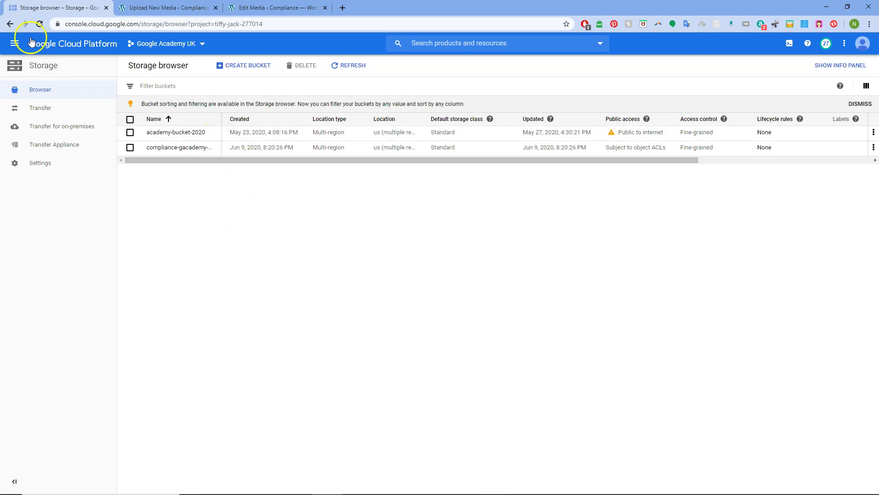
# In the load balancing network service, delete the load balancer compliance-lb together with its backend bucket compliance-be-bucket.
pyautogui.click(16, 46)
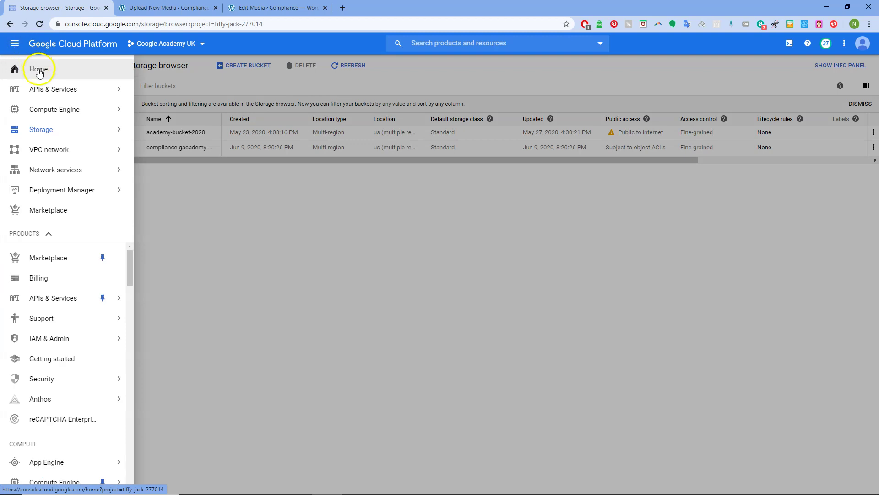
pyautogui.moveTo(64, 151)
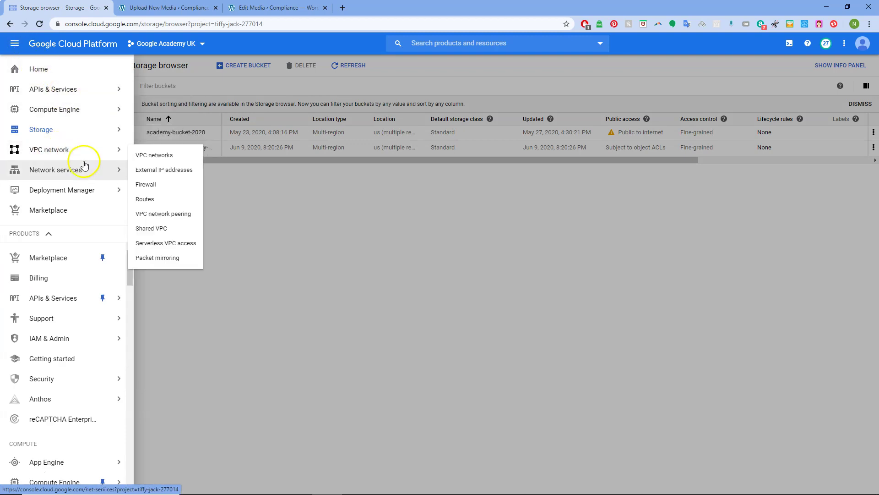
pyautogui.moveTo(83, 172)
pyautogui.click(162, 179)
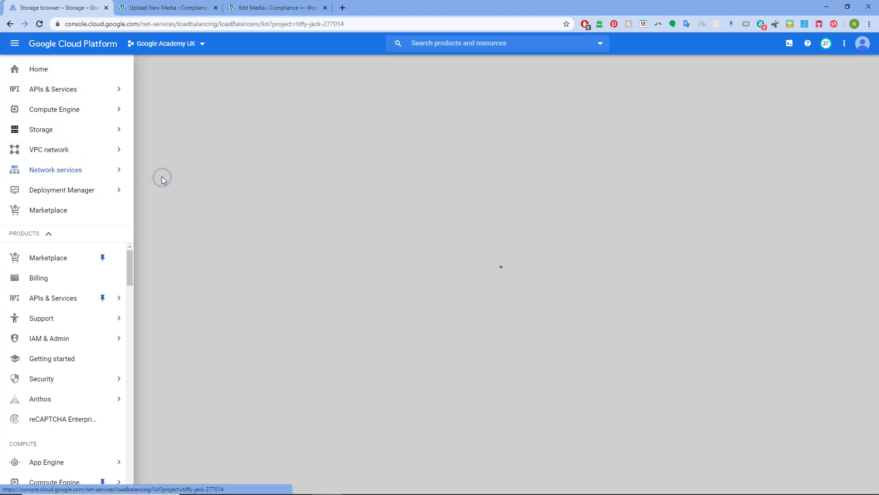
pyautogui.click(135, 161)
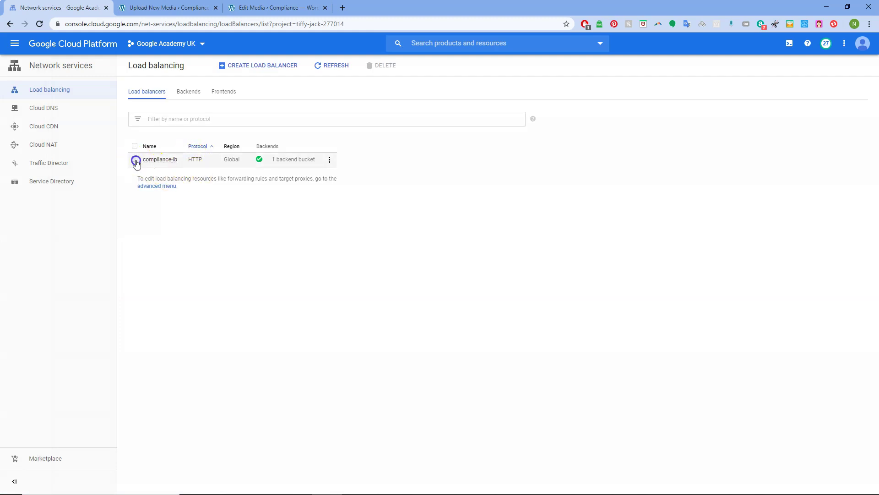
pyautogui.click(384, 66)
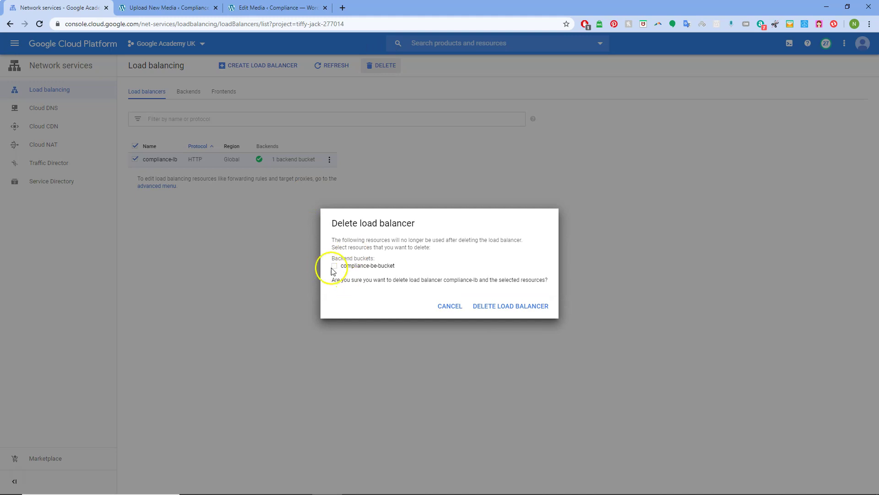
pyautogui.click(334, 265)
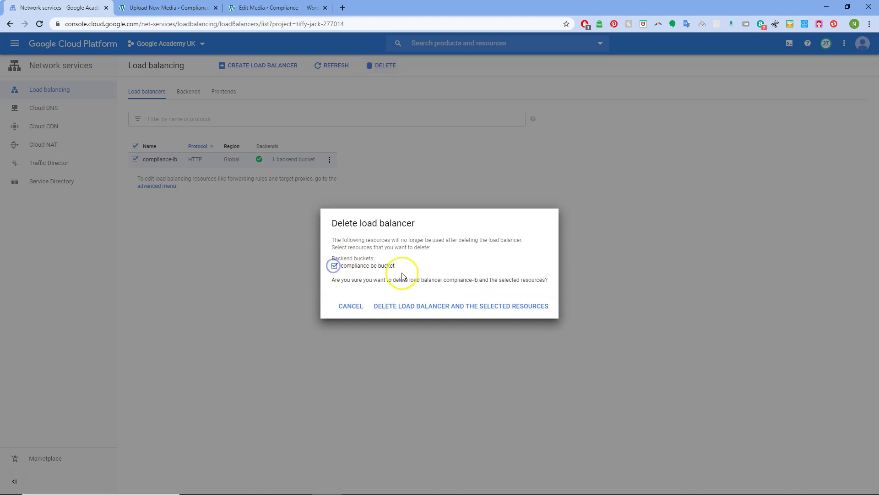
pyautogui.click(435, 306)
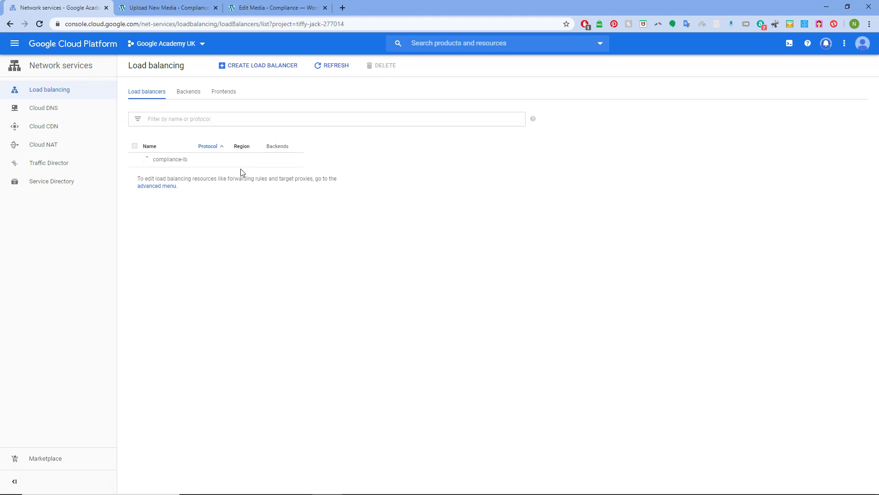
pyautogui.click(170, 7)
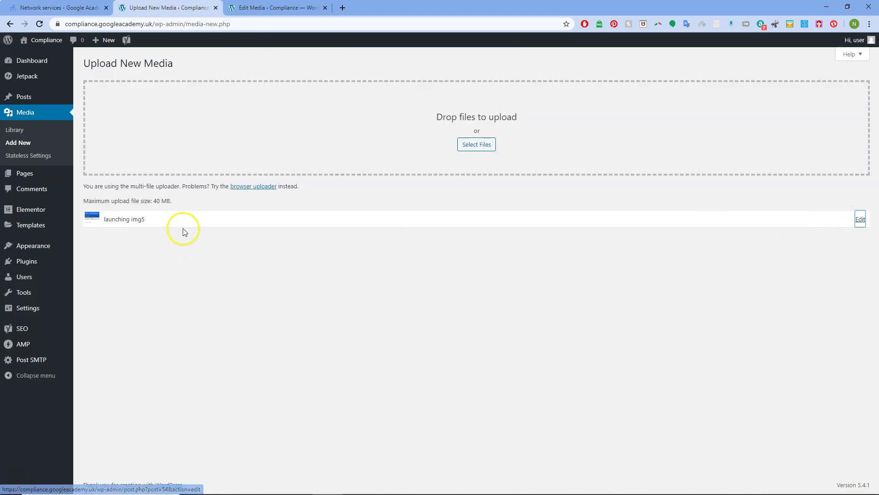
pyautogui.click(61, 8)
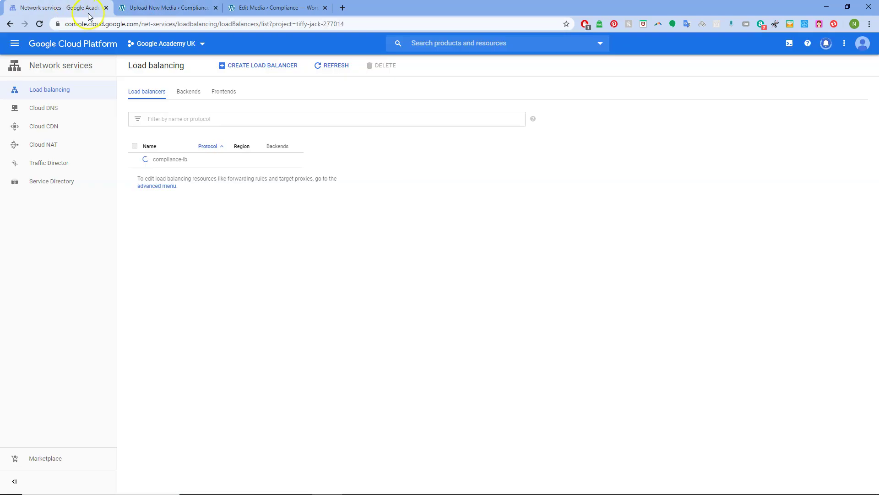